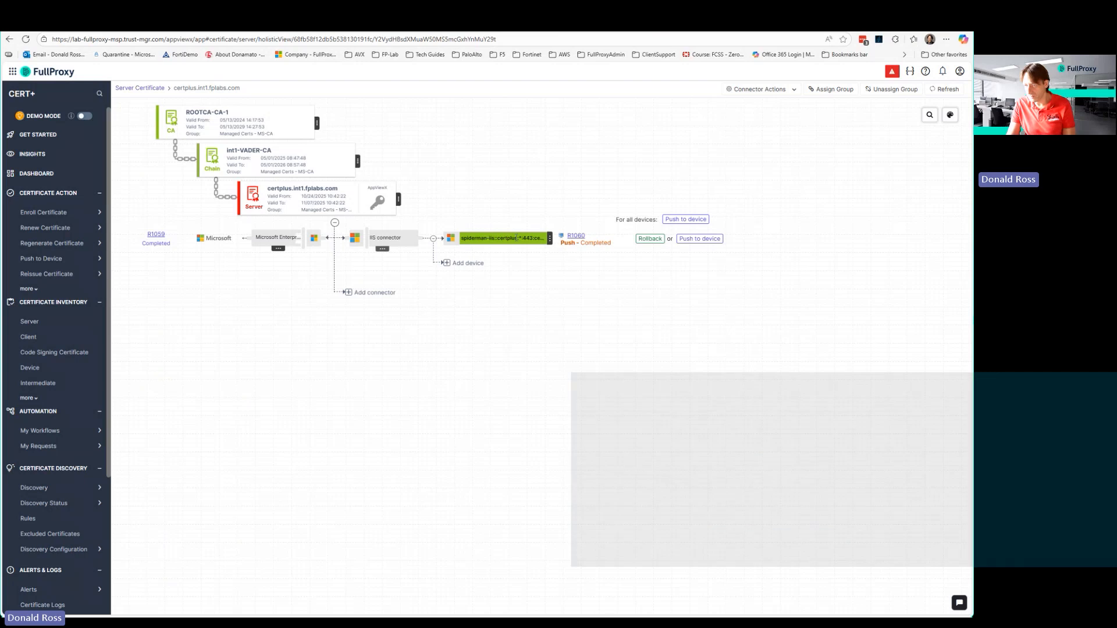
left_click_drag(494, 238, 458, 242)
left_click(507, 238)
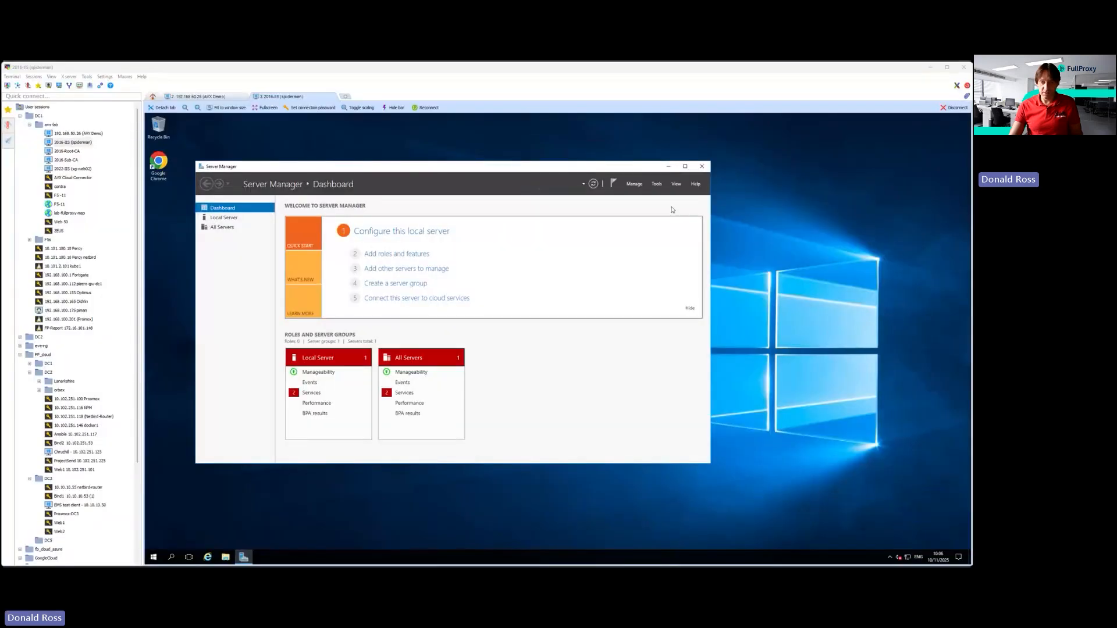
Open Internet Information Services (IIS) Manager from Server Manager on the spiderman server.
left_click(657, 184)
left_click(634, 184)
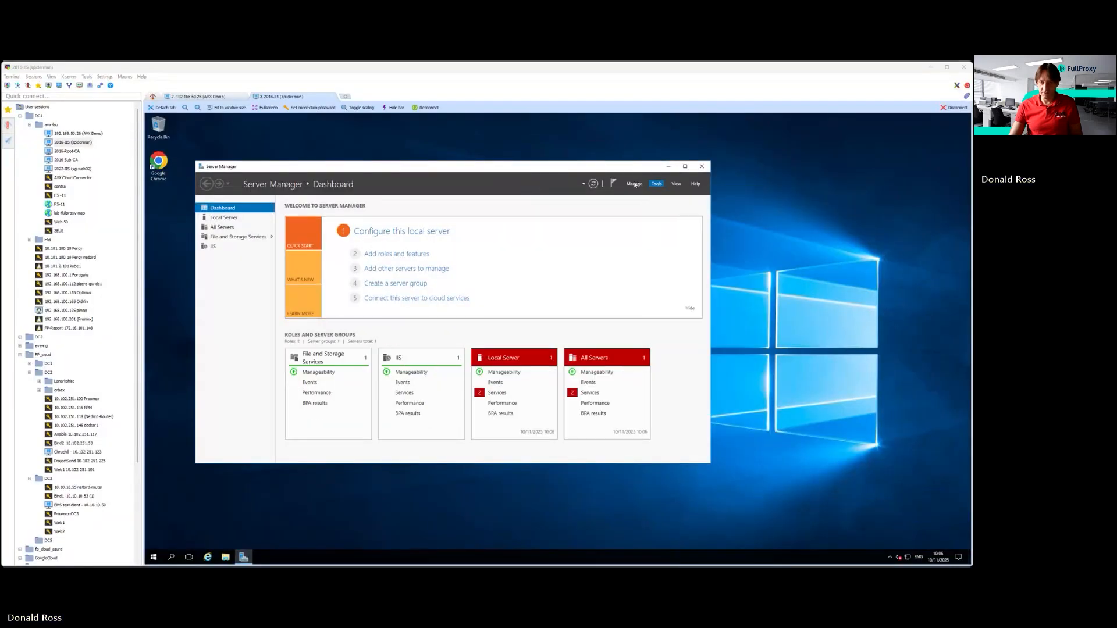
left_click(634, 184)
left_click(653, 183)
left_click(654, 185)
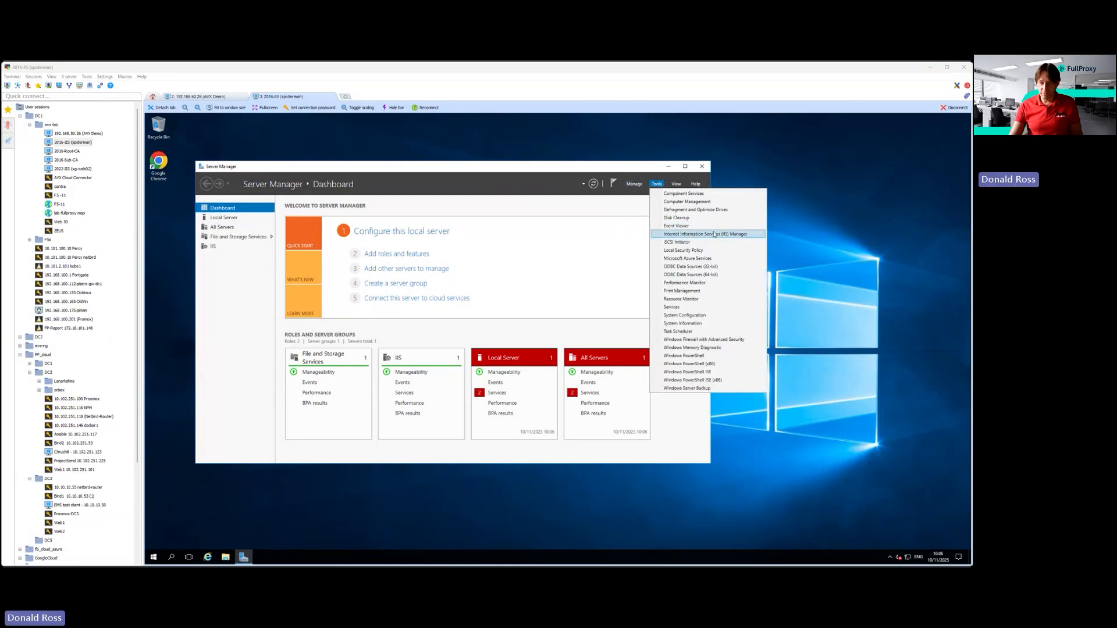
left_click(696, 234)
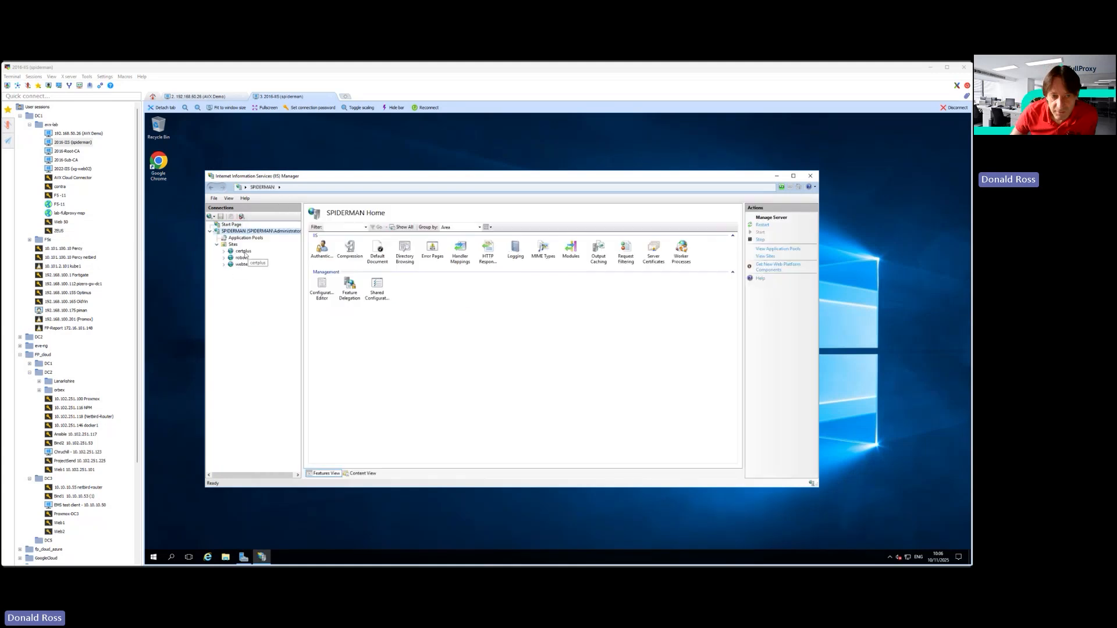
Inspect the SSL certificate assigned to the certplus site's https binding, and leave the binding without changes.
left_click(244, 251)
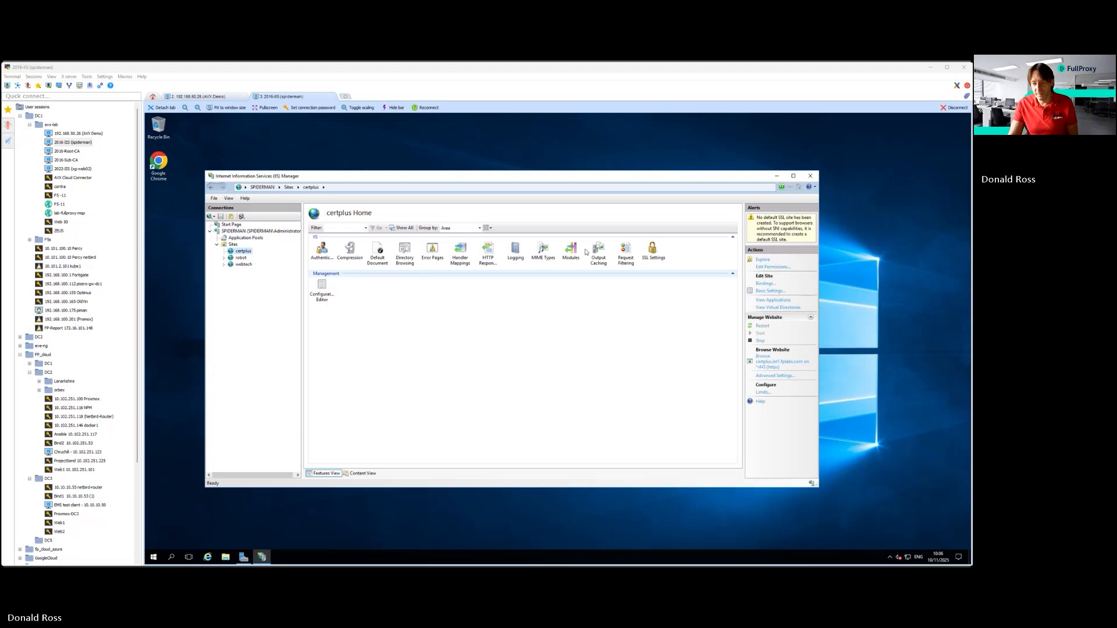
left_click(653, 250)
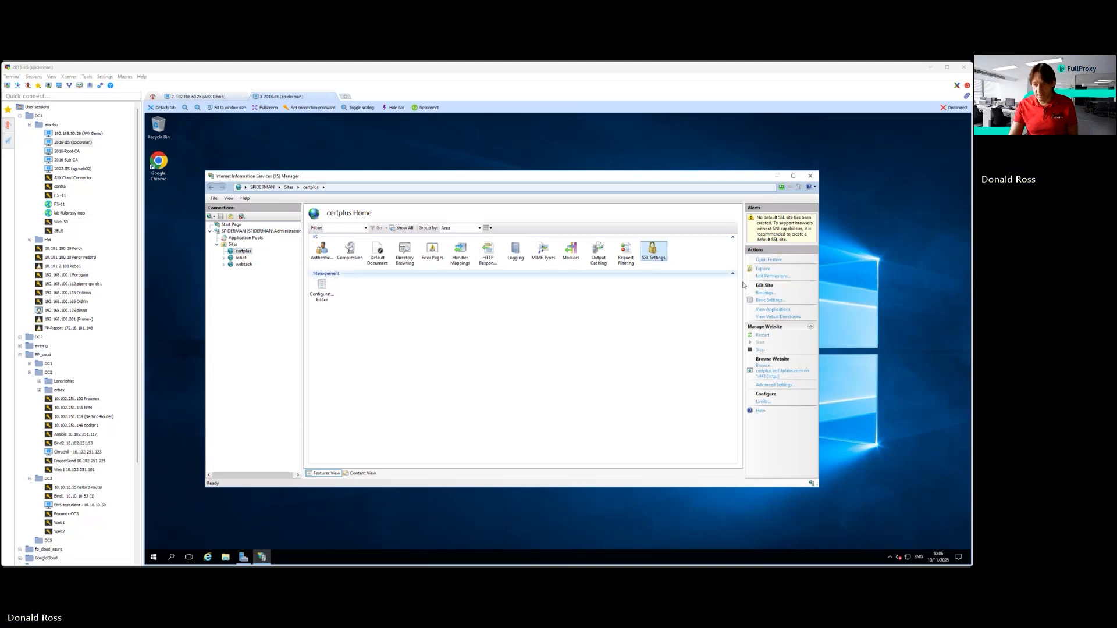
left_click(765, 292)
left_click(445, 289)
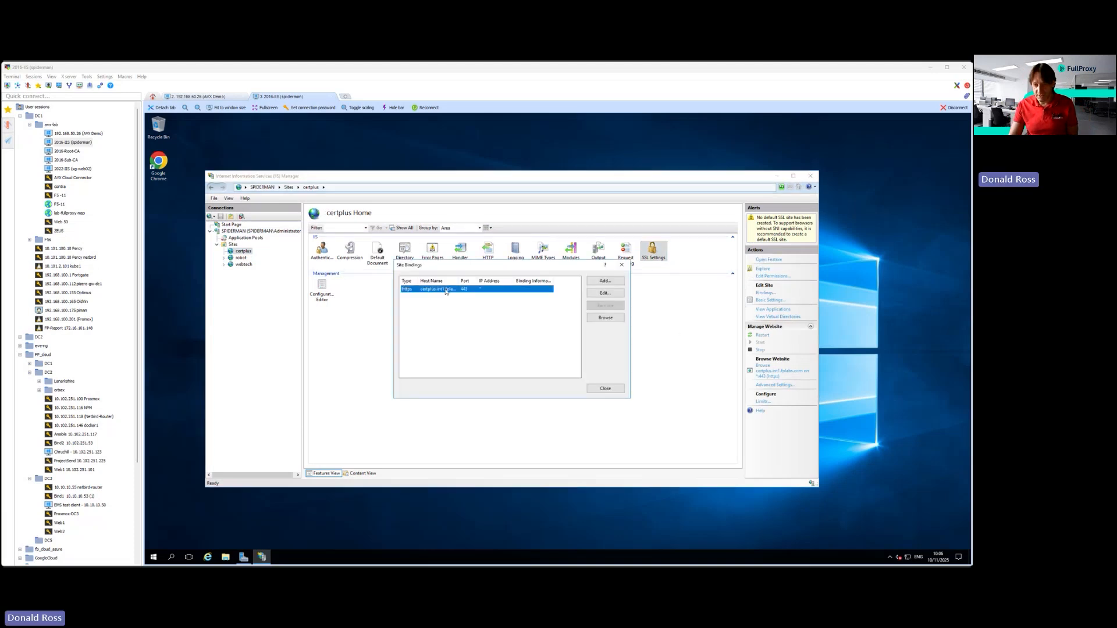
left_click(605, 293)
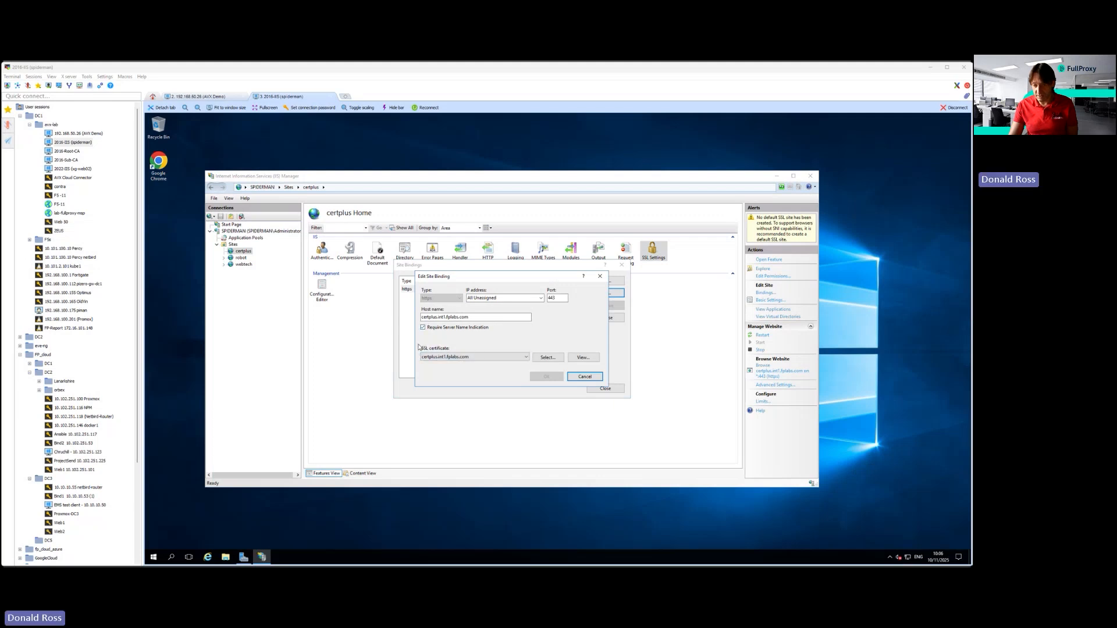
left_click(584, 376)
left_click(605, 388)
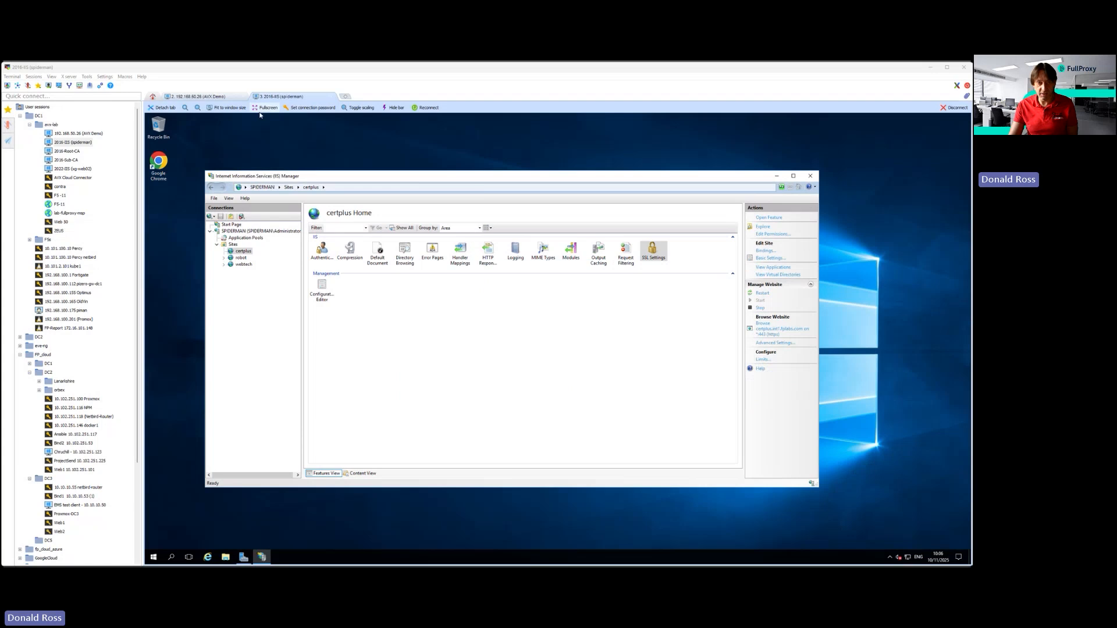
Switch to the AVX Demo desktop, open certplus.int1.fplabs.com in Chrome and examine the validity period of the site's certificate.
left_click(208, 99)
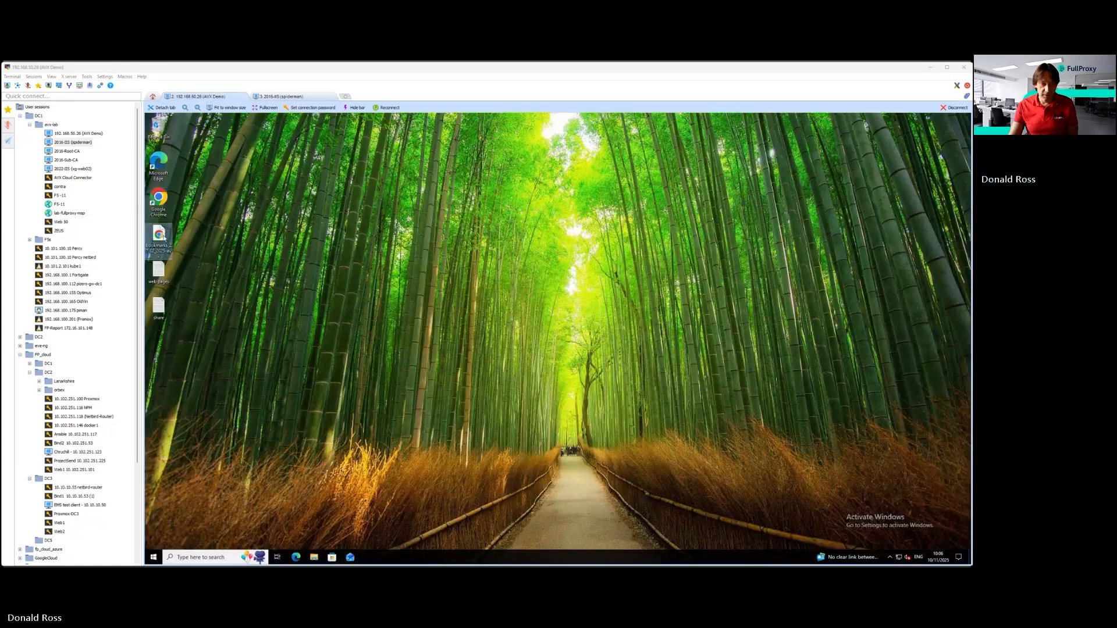
double_click(159, 235)
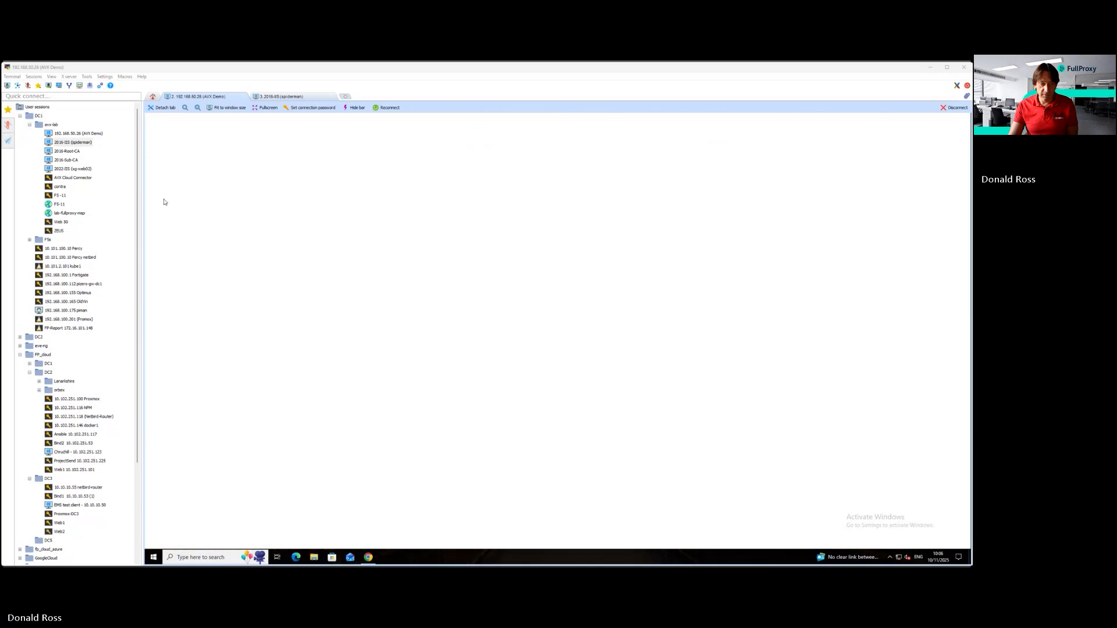
left_click(161, 215)
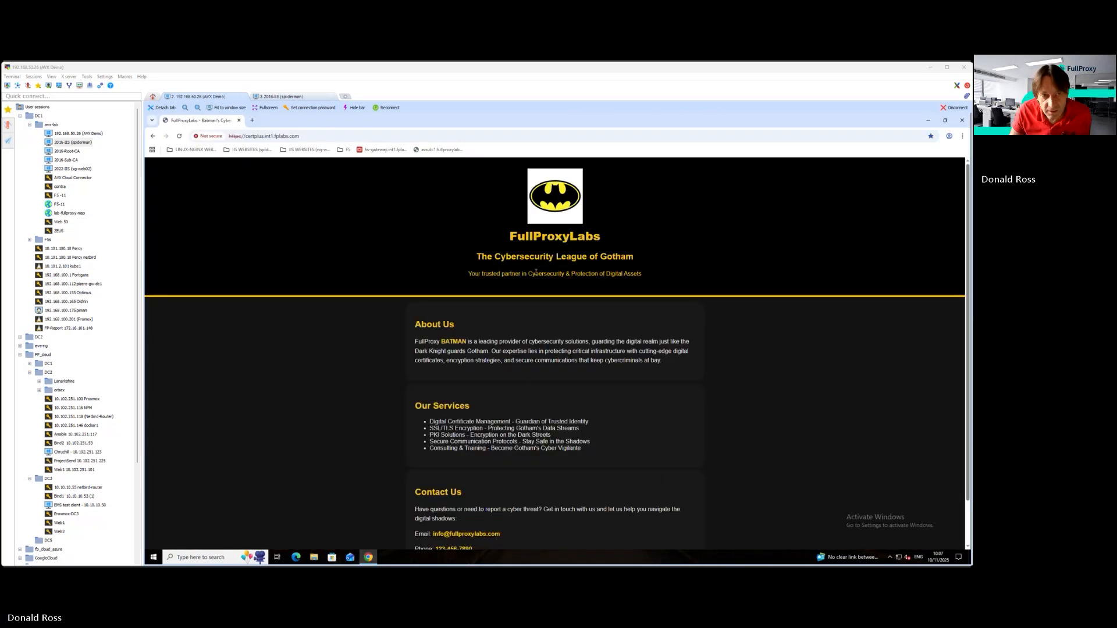
left_click(208, 135)
left_click(281, 233)
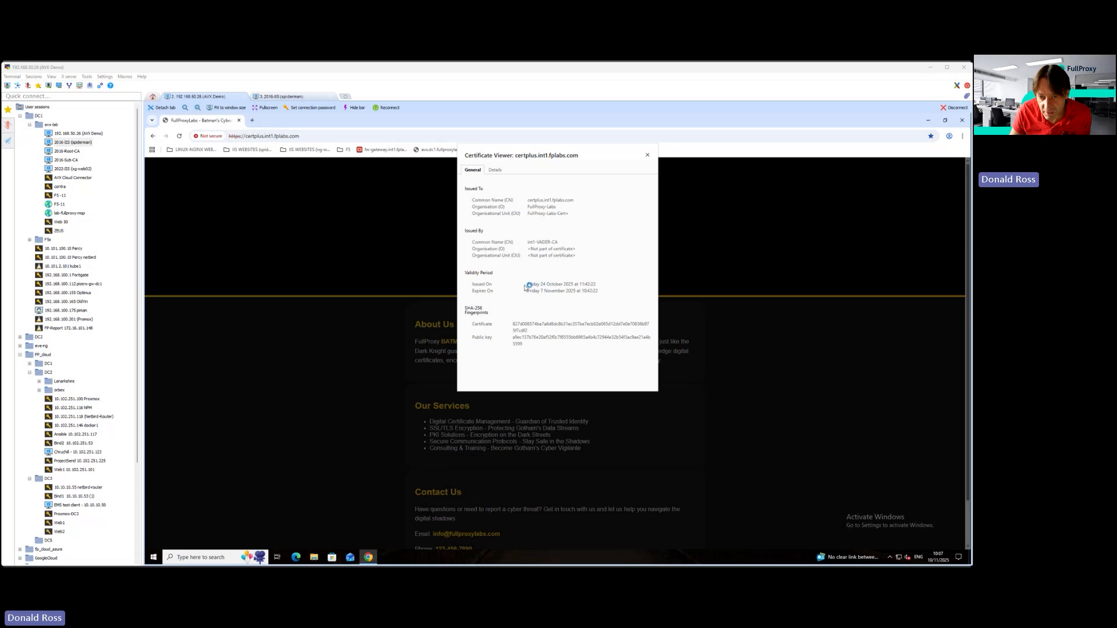
mouse_move(530, 295)
left_mouse_down()
mouse_move(615, 296)
mouse_move(524, 293)
left_mouse_up()
left_click(614, 295)
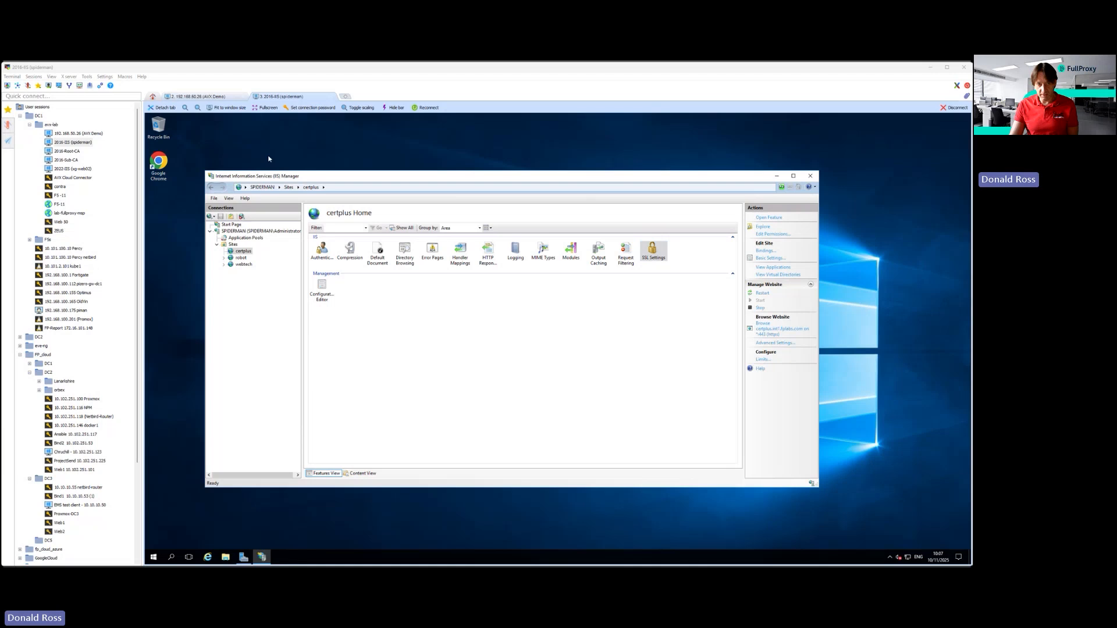
left_click(211, 97)
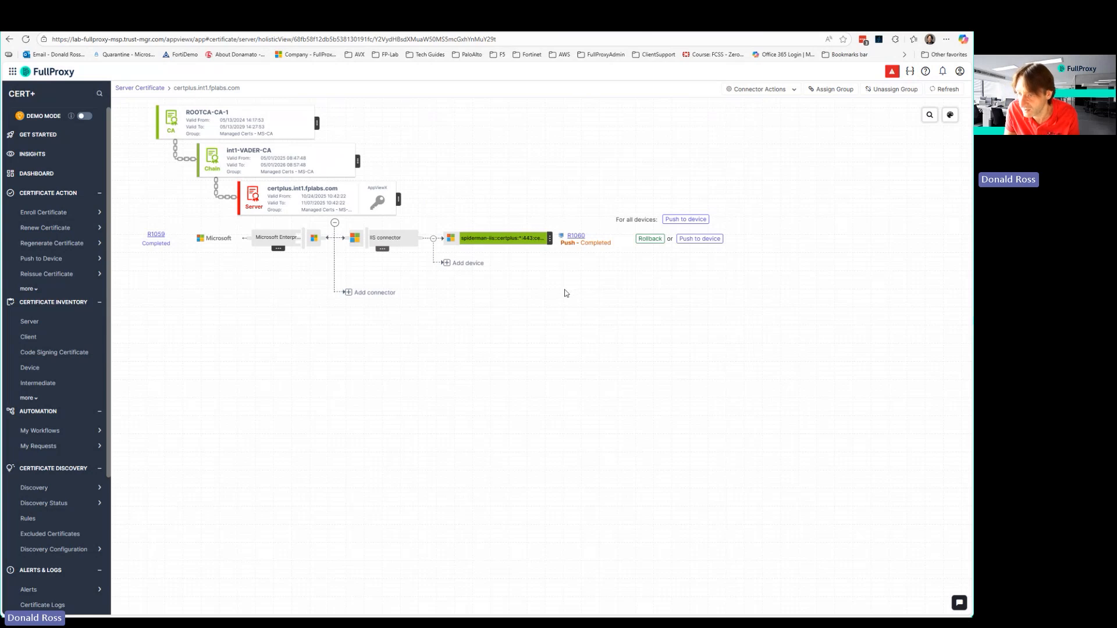
Switch to AppViewX CERT+ and submit a renewal of the certplus.int1.fplabs.com certificate using the existing CSR and the WebServer2weeks template.
left_click(398, 201)
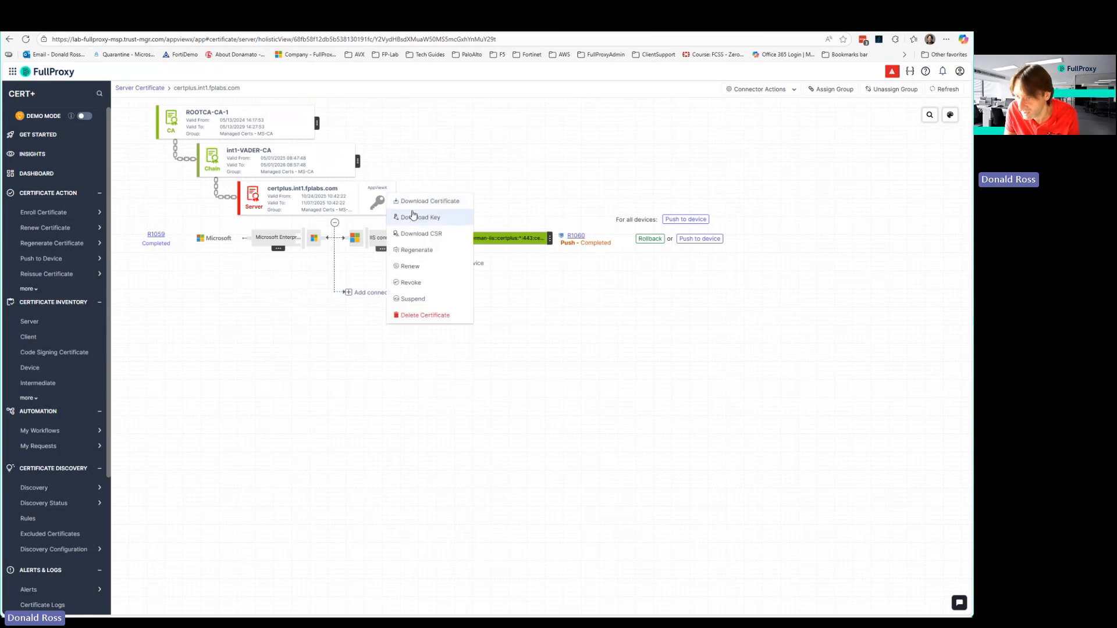
left_click(416, 272)
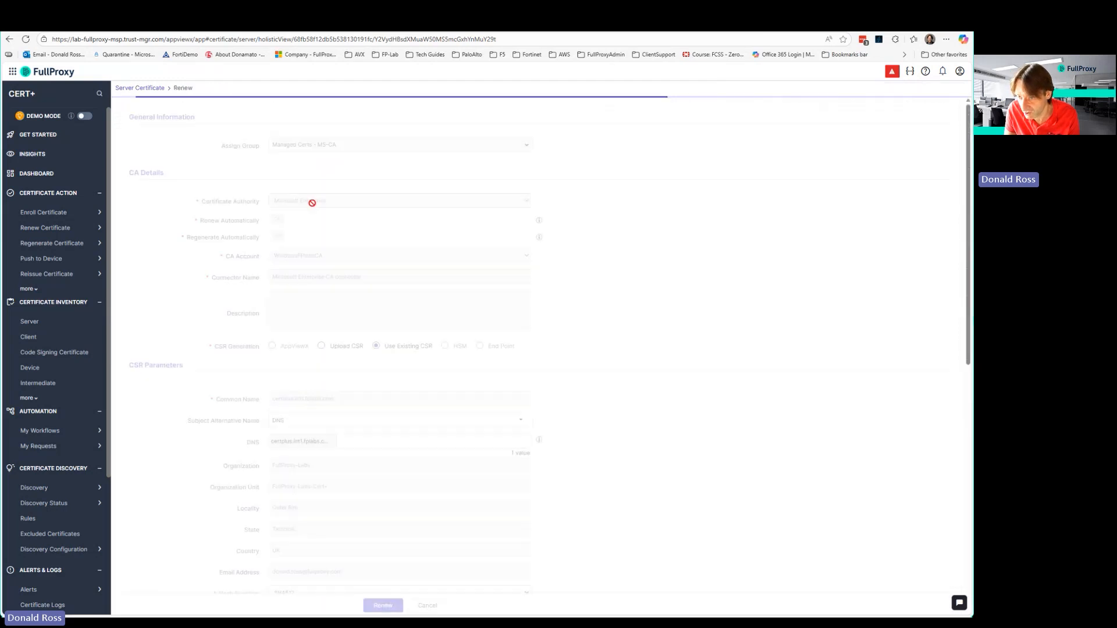
scroll(602, 399, "down", 5)
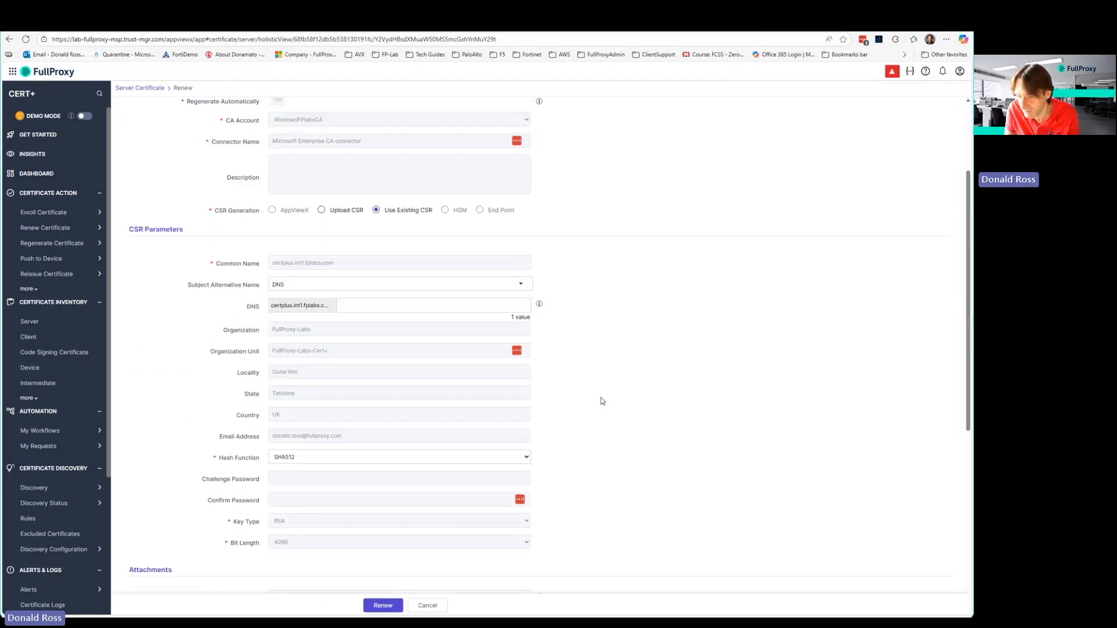
scroll(389, 387, "down", 3)
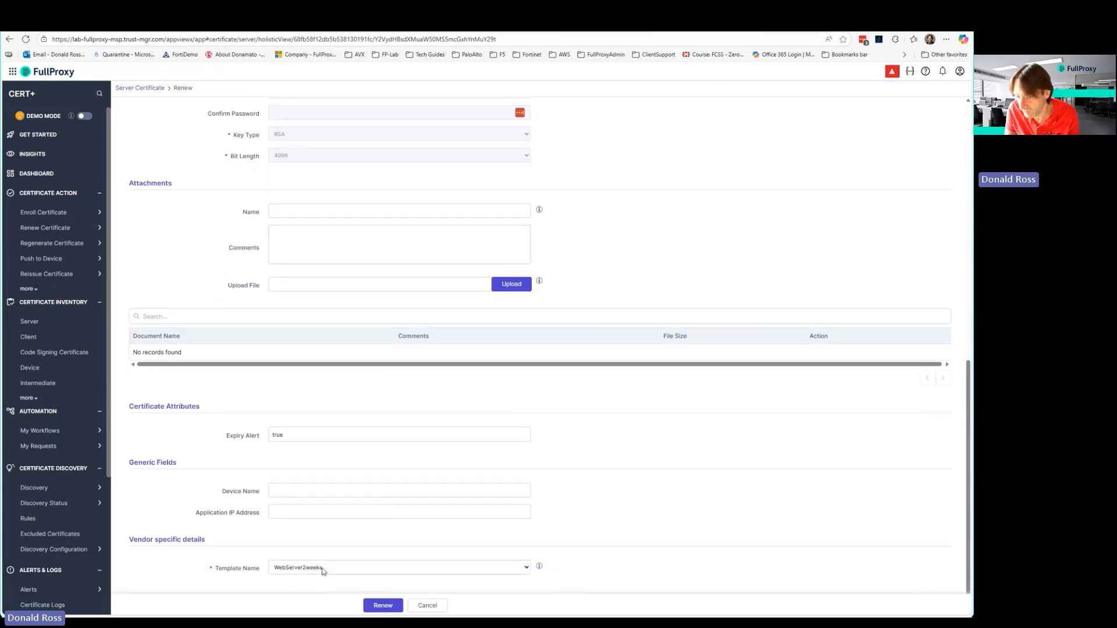
left_click(380, 605)
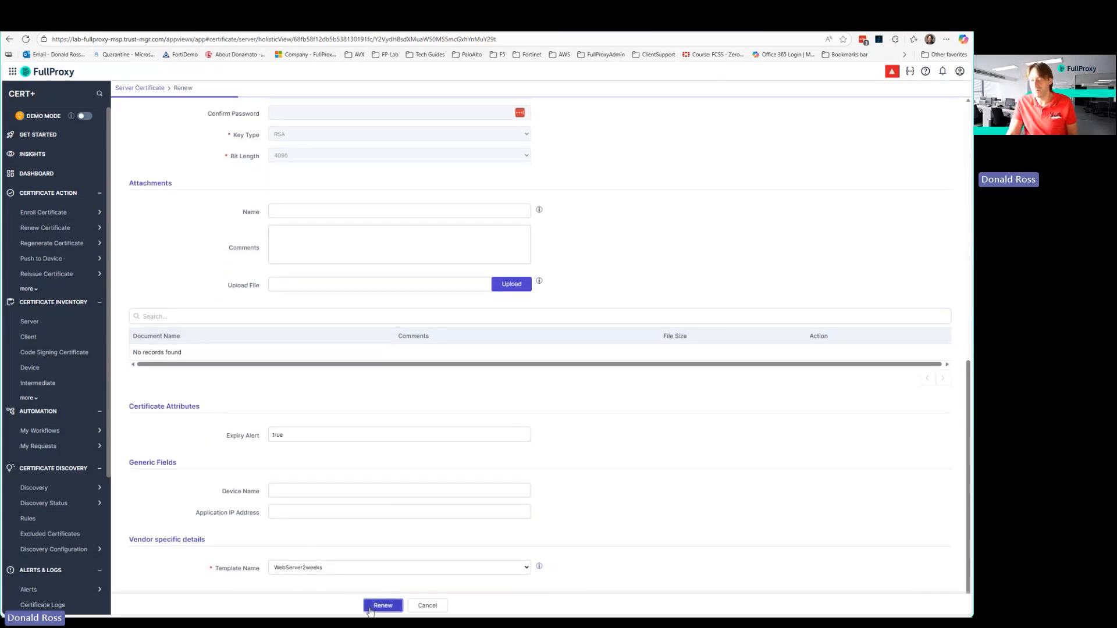
left_click(467, 250)
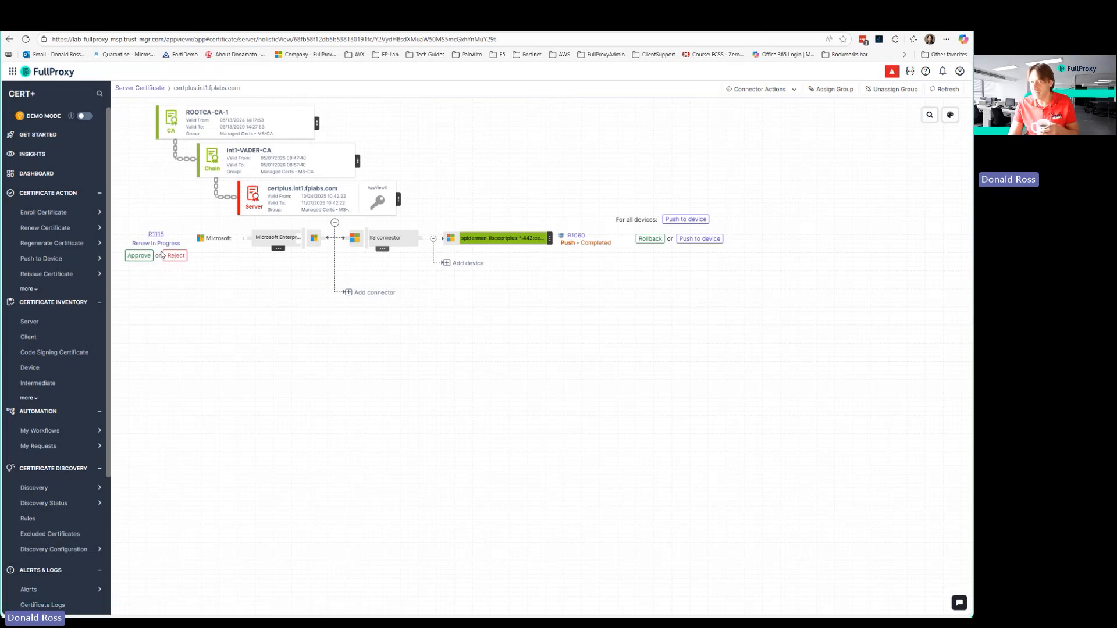
Approve the certificate renewal request with immediate effect and implement it now with a short comment.
left_click(140, 258)
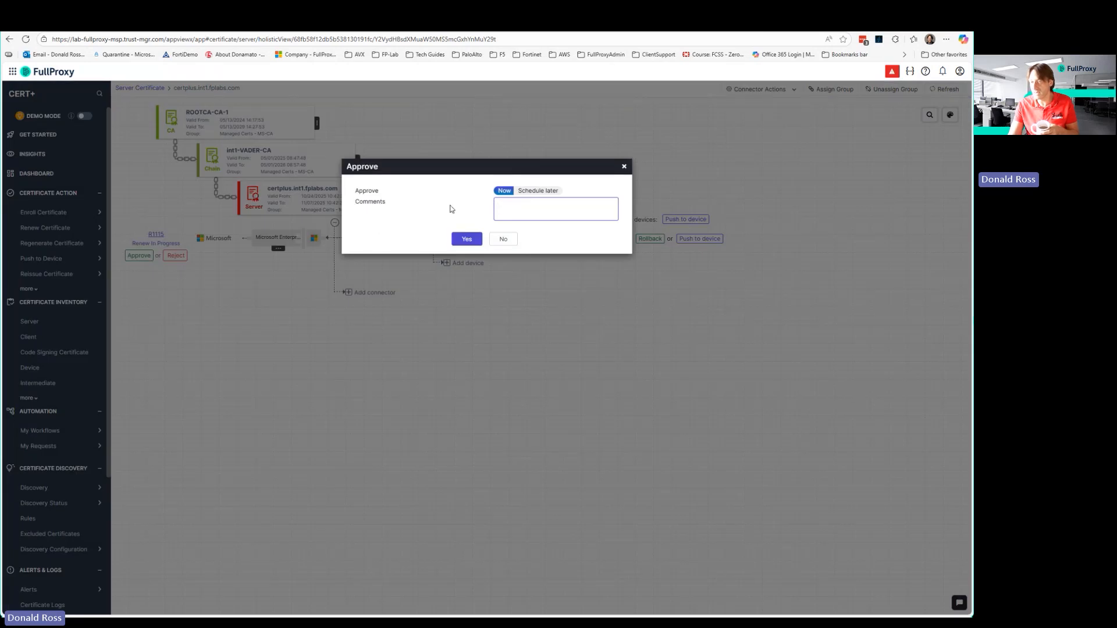
left_click(468, 240)
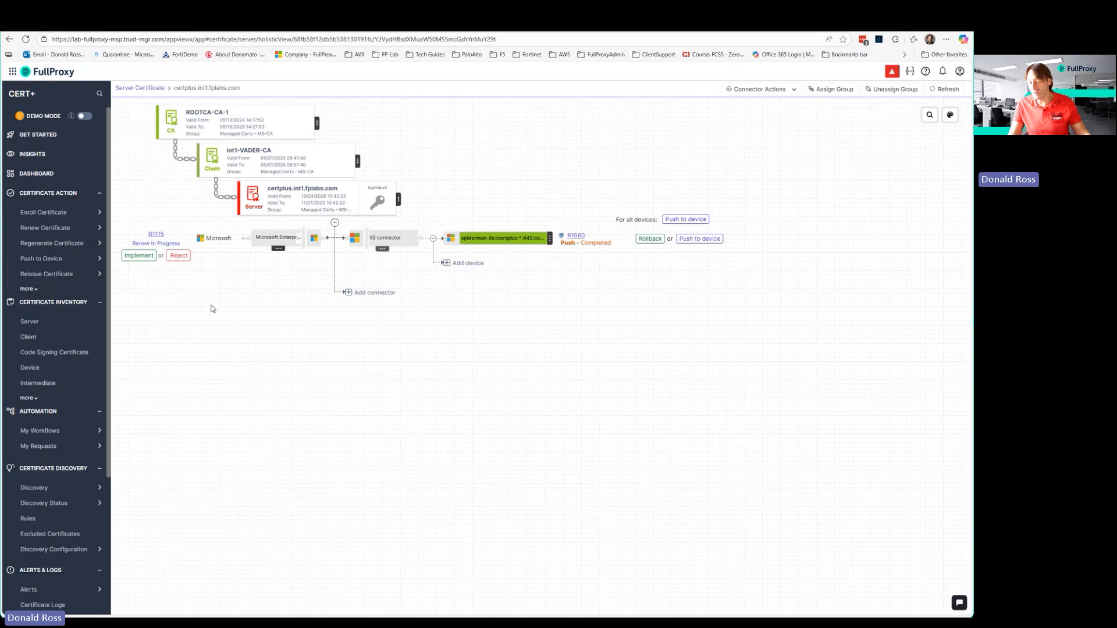
left_click(140, 255)
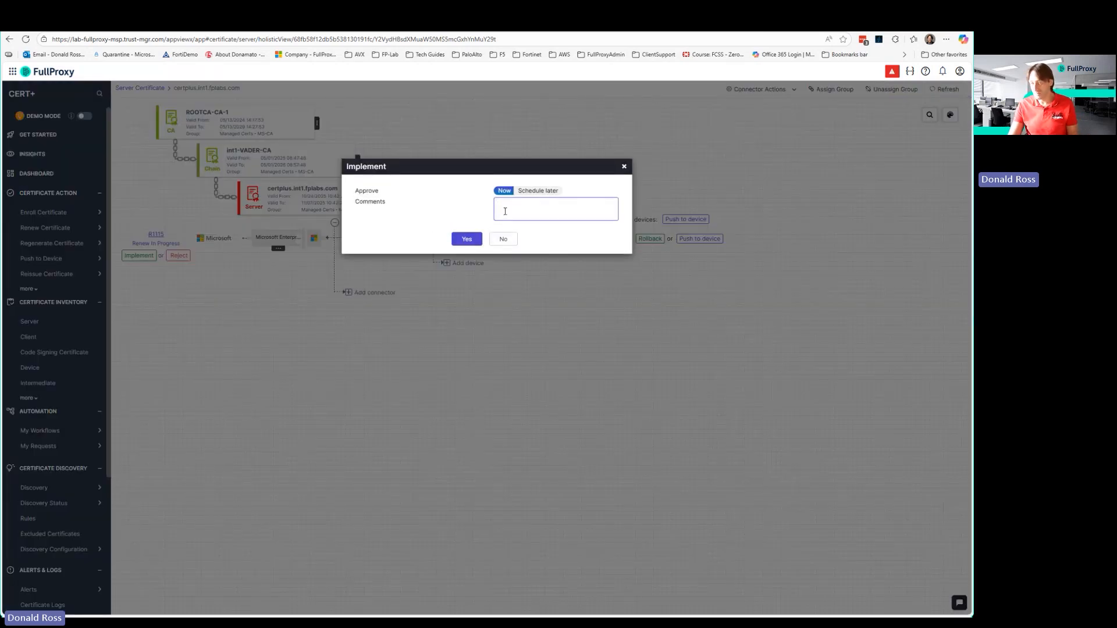
left_click(506, 211)
type("d")
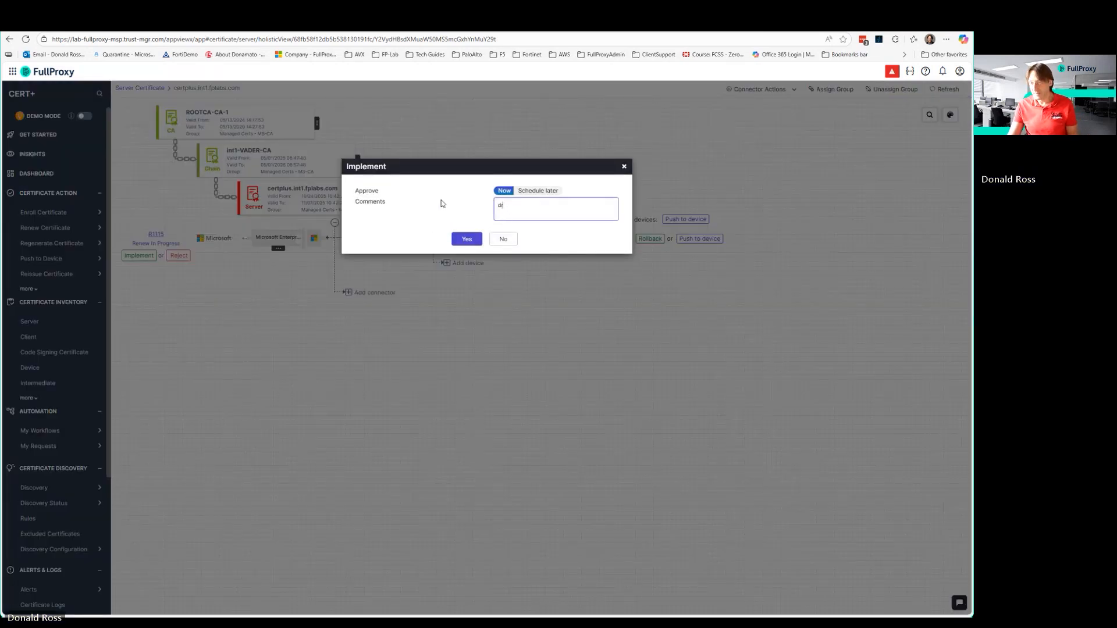
type("r")
left_click(466, 240)
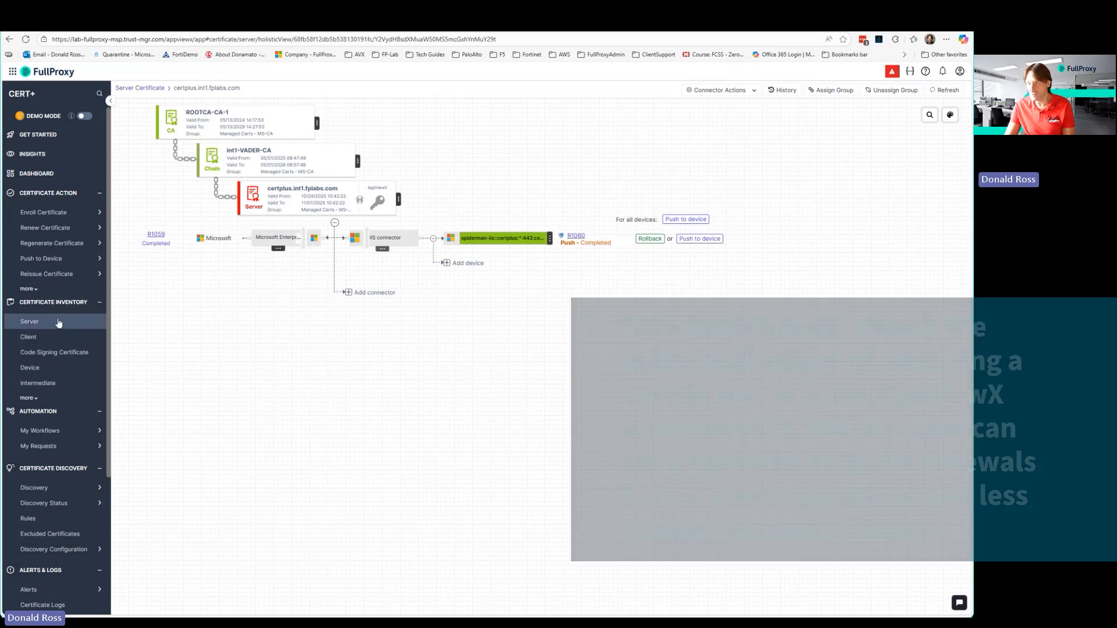
Open the holistic view of the renewed certplus.int1.fplabs.com certificate, valid to 11/24/2025, from the server certificate inventory.
left_click(938, 92)
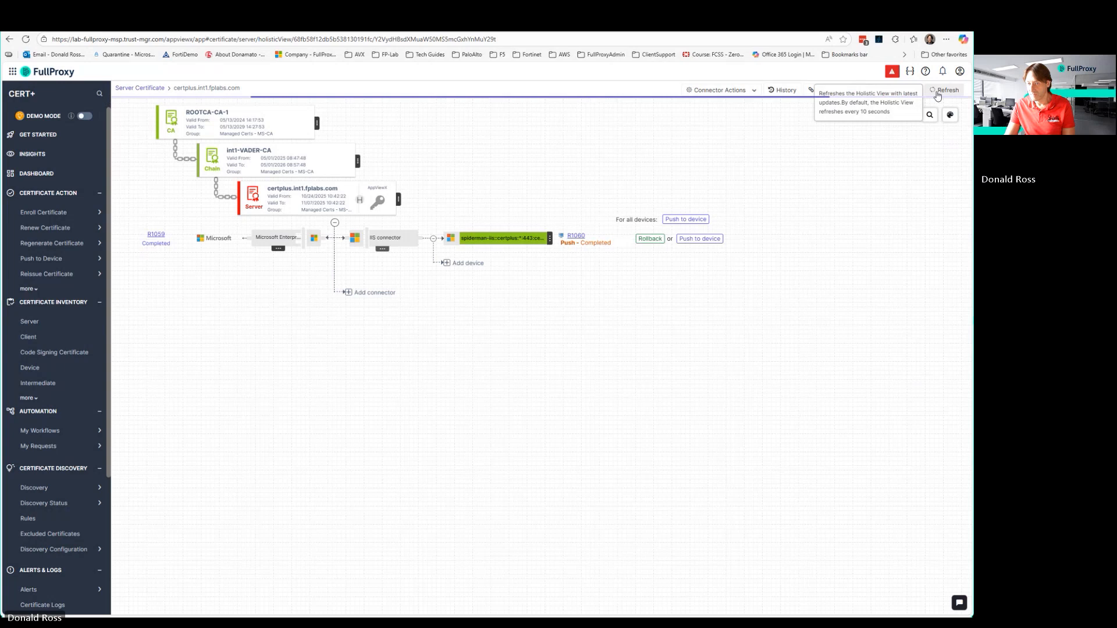
left_click(38, 326)
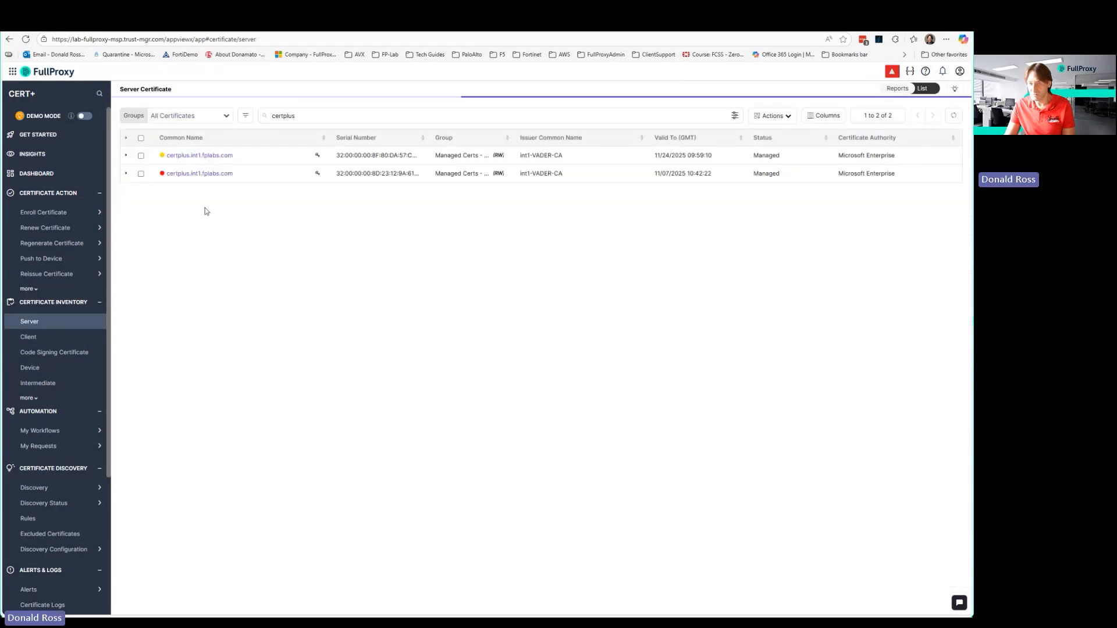
left_click(201, 155)
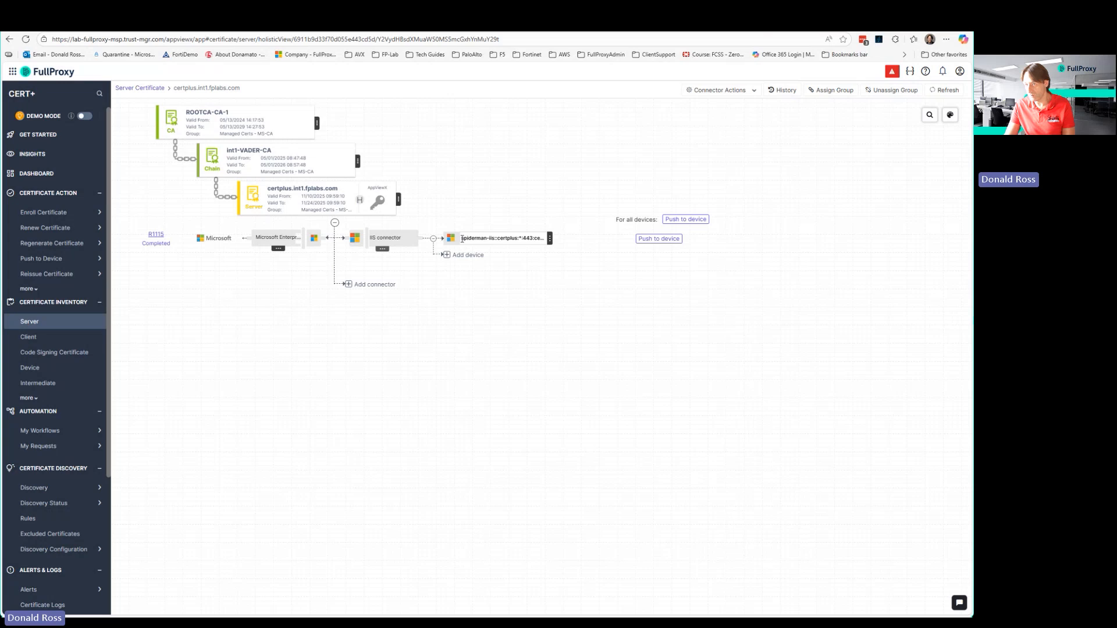
Push the renewed certificate to the spiderman-iis certplus device with the comment "ok" and approve the push request.
left_click_drag(462, 238, 536, 242)
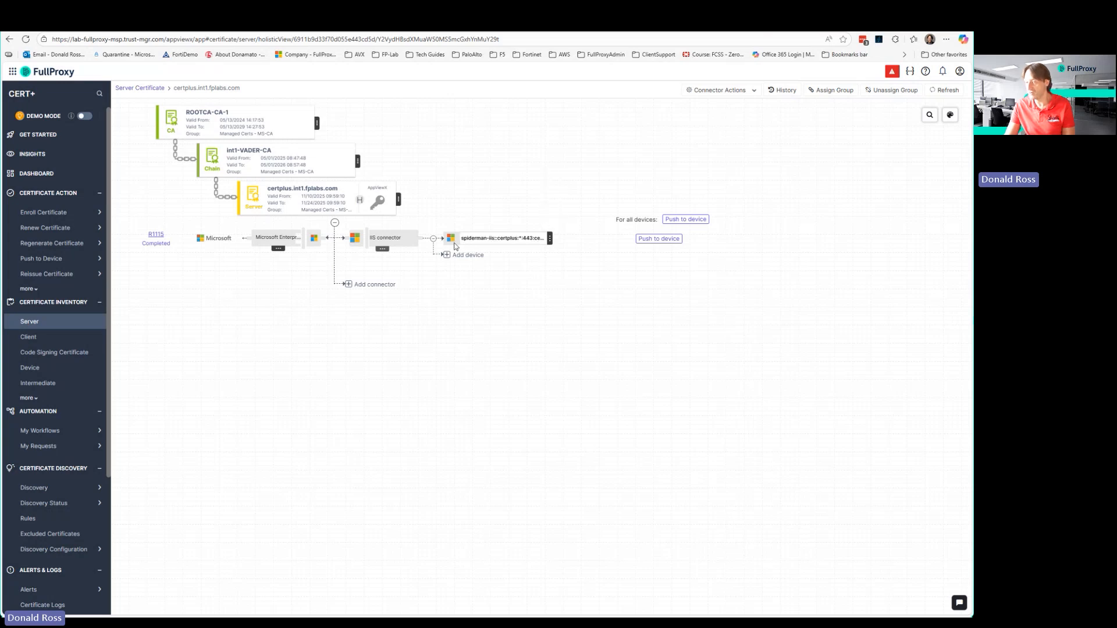
left_click(659, 238)
left_click(471, 196)
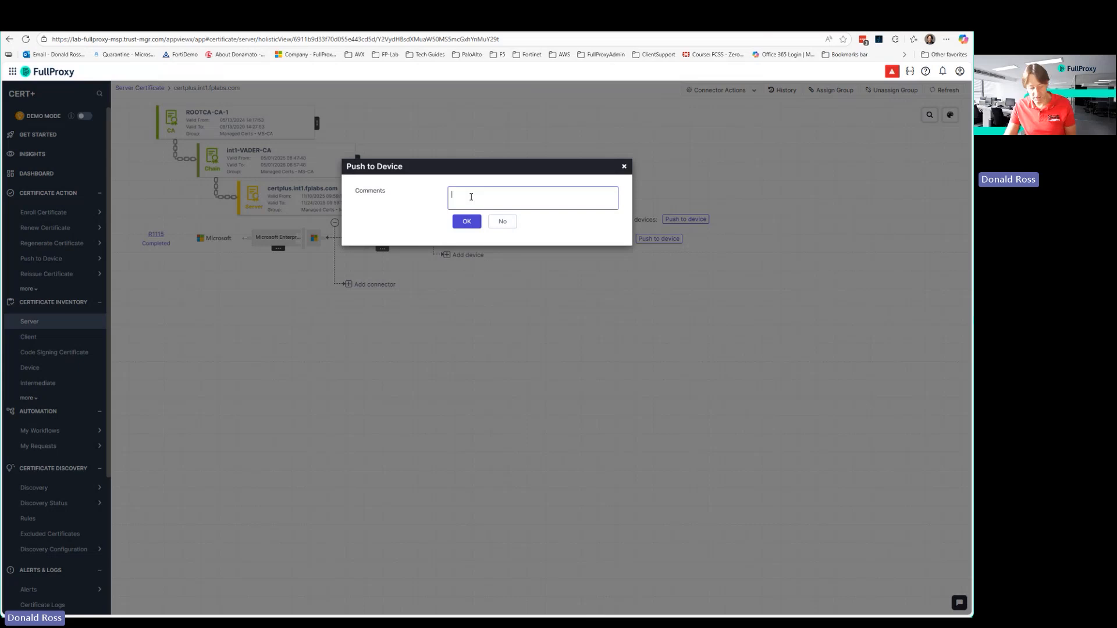
type("ok")
left_click(467, 221)
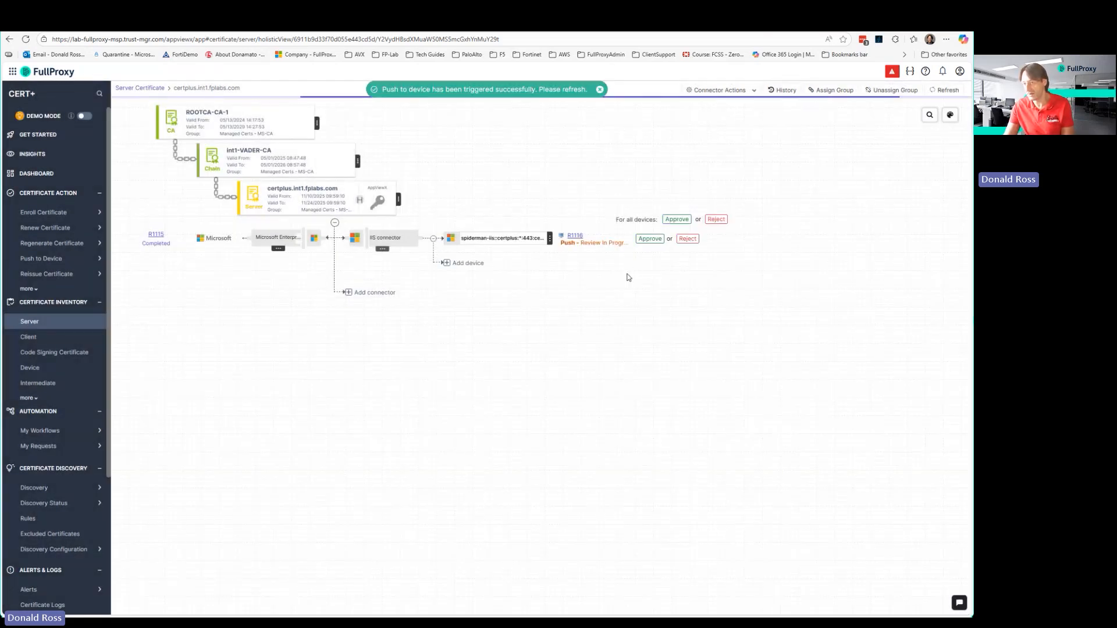
left_click(649, 240)
left_click(466, 238)
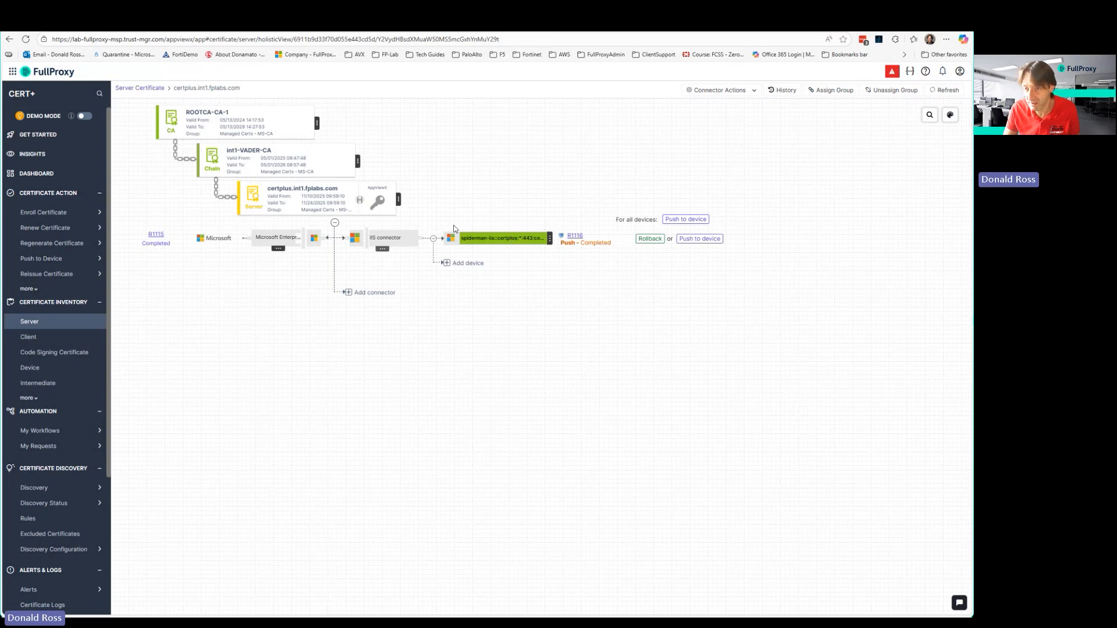
Open the renewed server certificate's details and view its full serial number.
left_click(251, 205)
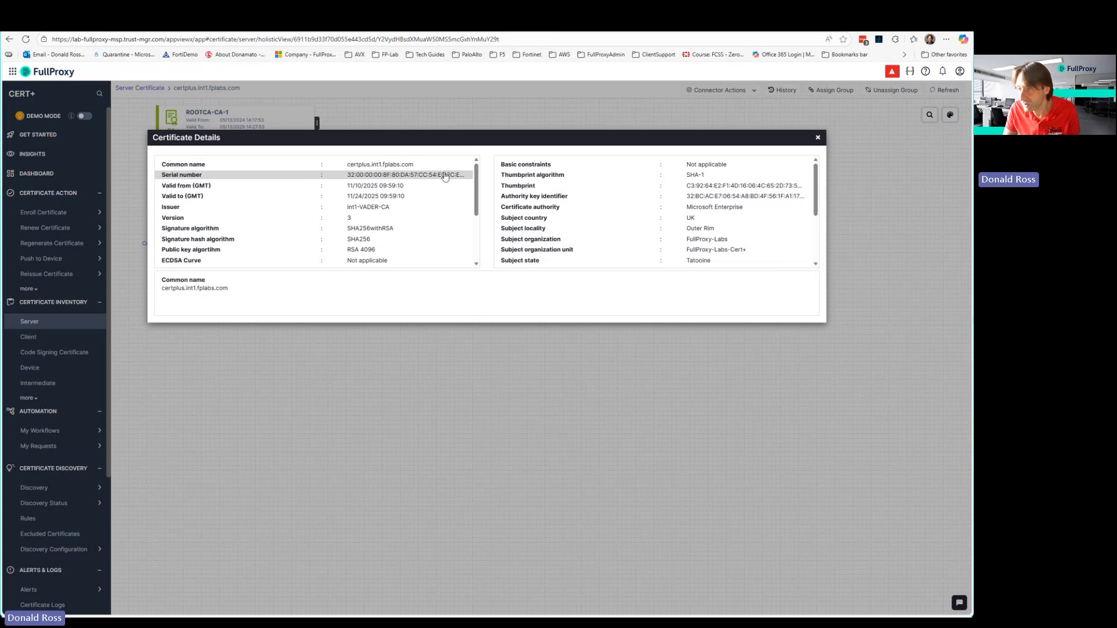
left_click(360, 181)
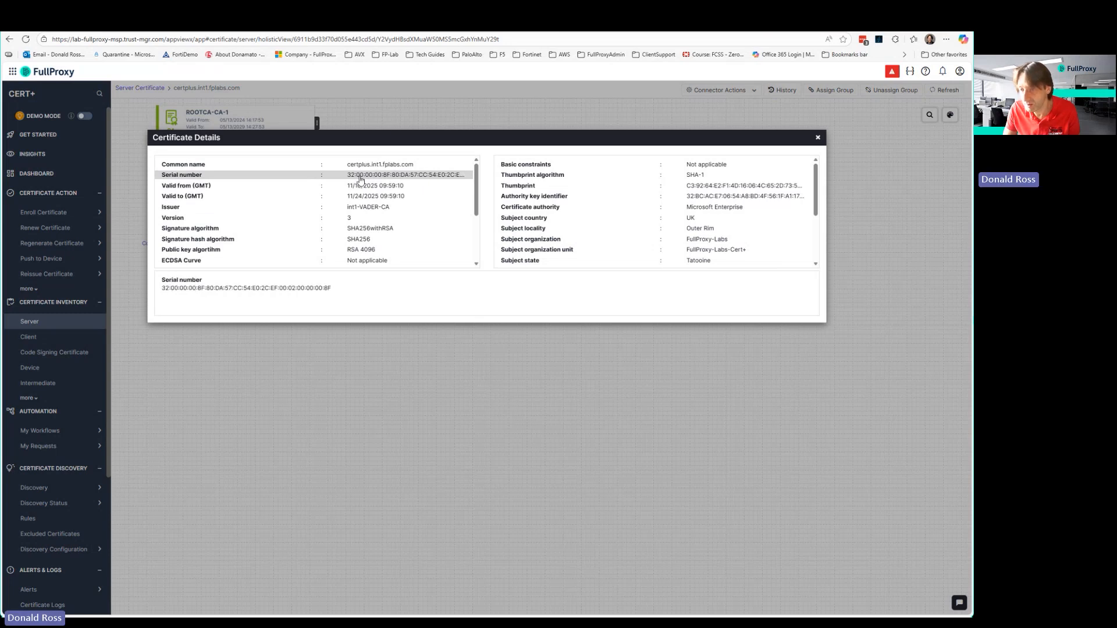
Inspect the full serial number of the renewed certificate, highlighting its ending, and close the certificate details.
left_click_drag(296, 289, 332, 290)
left_click(296, 288)
left_click(327, 291)
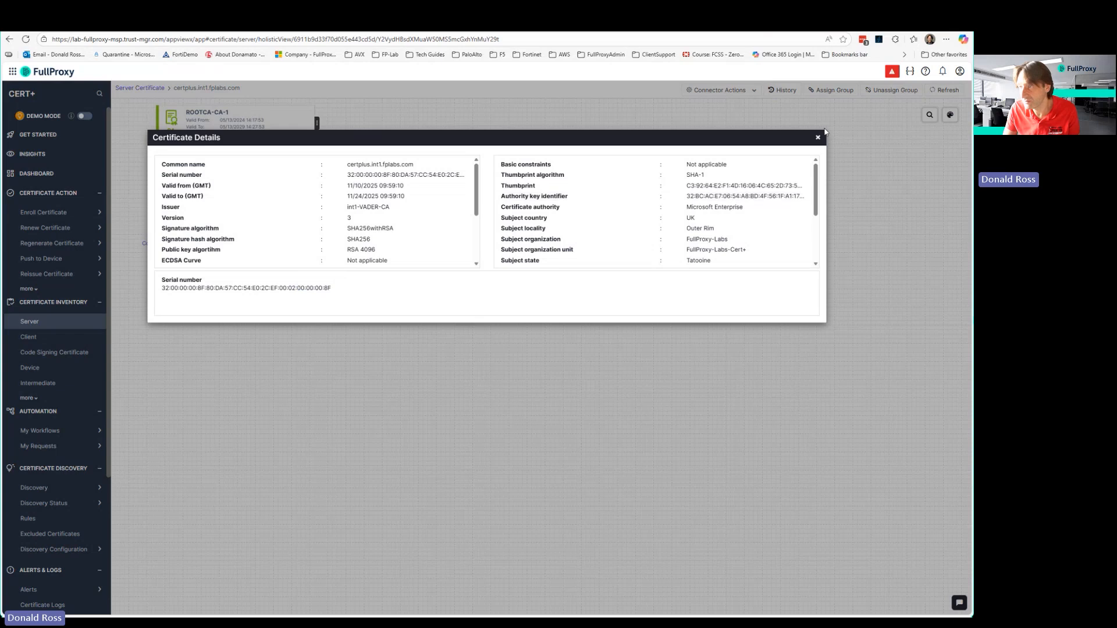
left_click(818, 138)
Switch to the IIS server's remote session and open the SSL certificate assigned to the certplus site's https binding.
key("alt+Tab")
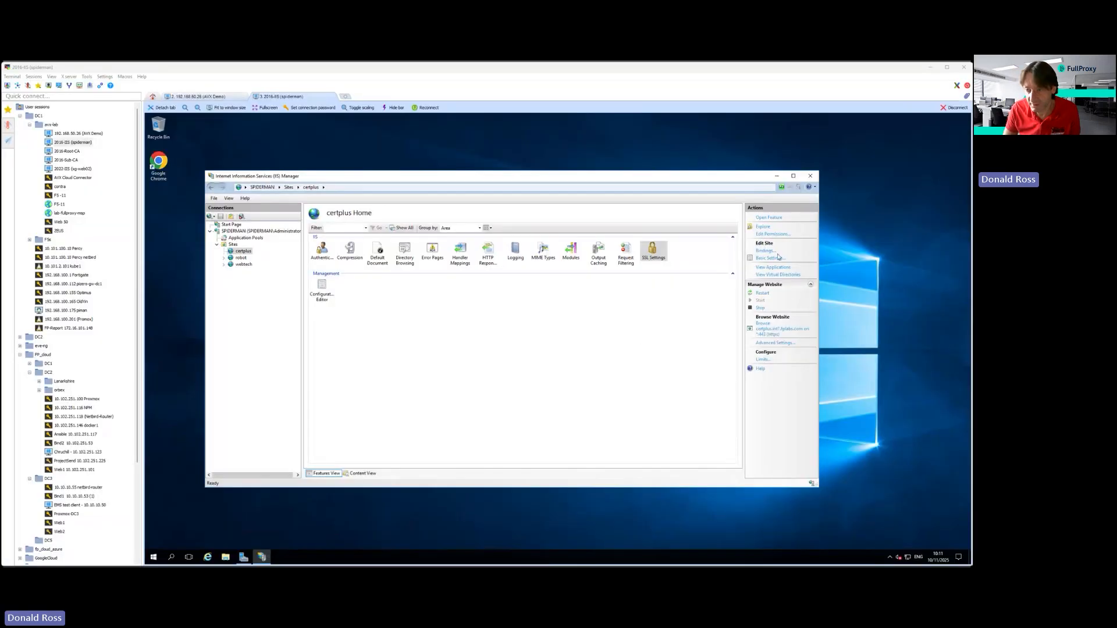
left_click(766, 251)
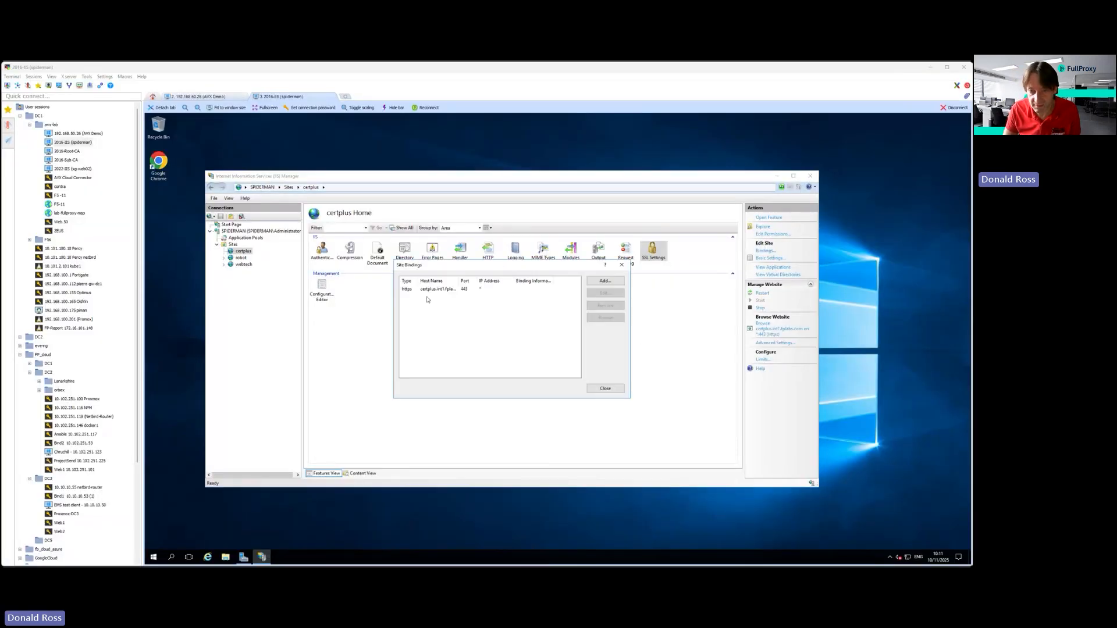
left_click(433, 289)
left_click(605, 293)
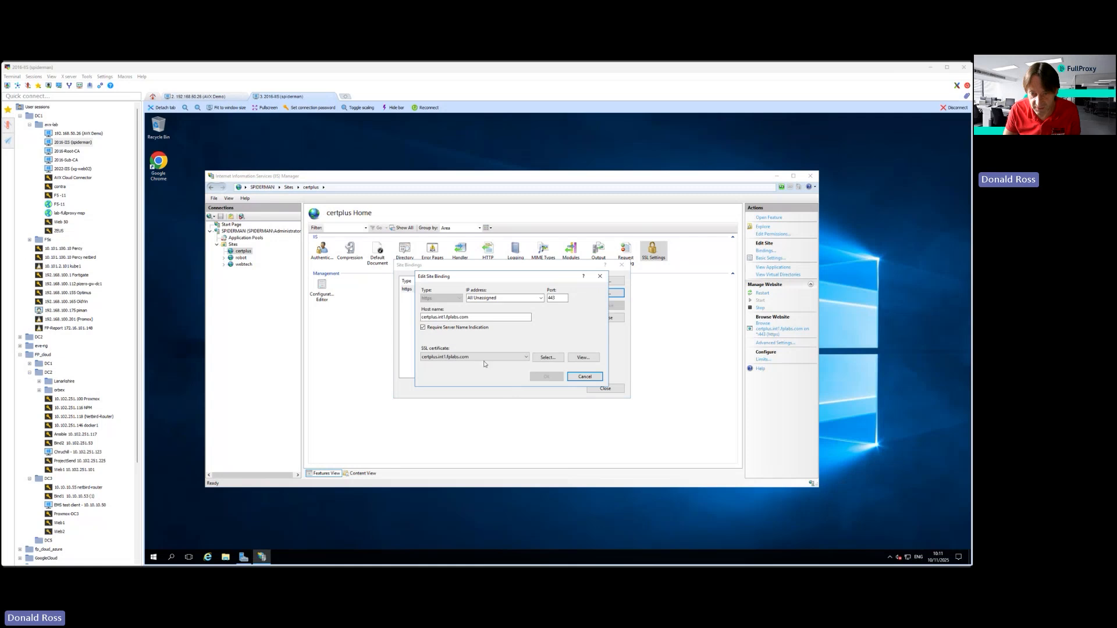
left_click(581, 359)
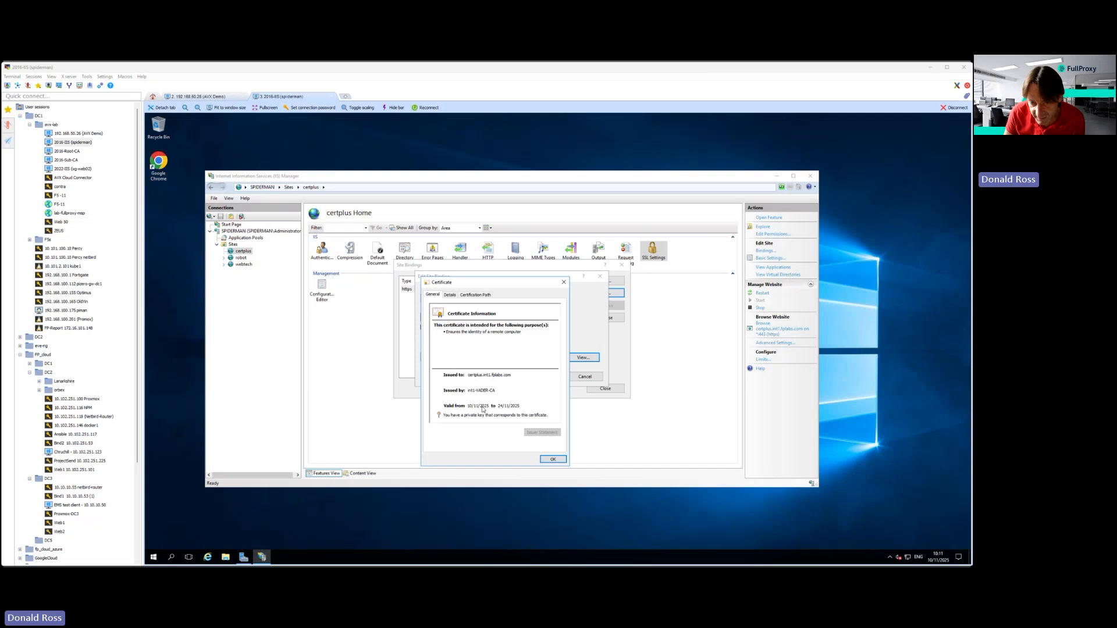
Examine the bound certificate's detail fields, including serial number and validity, and close the certificate and site binding dialogs without changes.
left_click(450, 295)
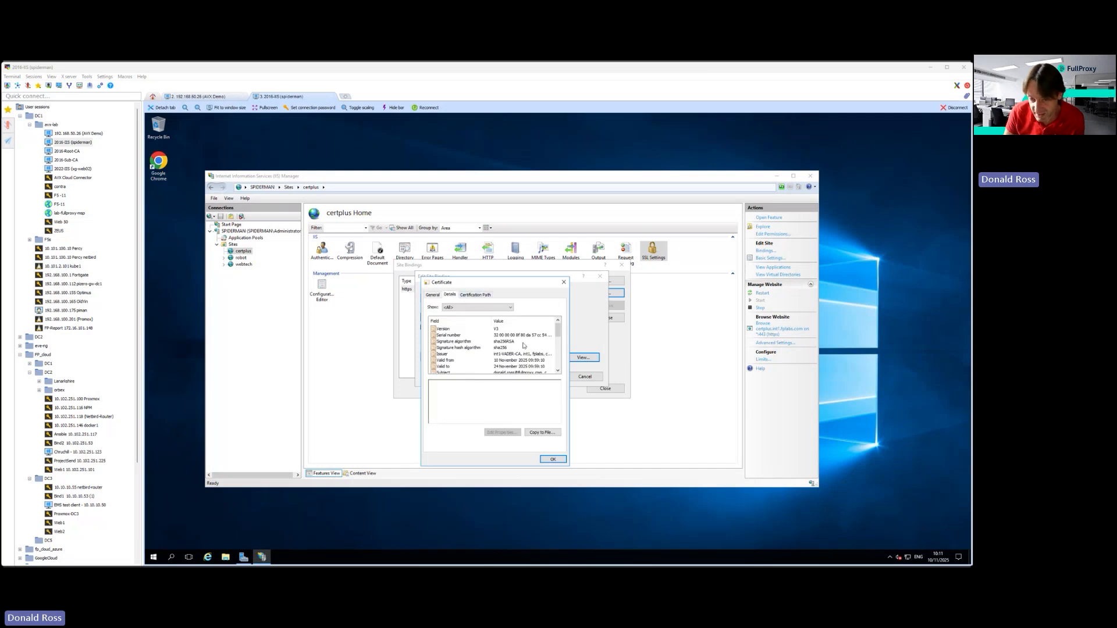
scroll(512, 353, "down", 3)
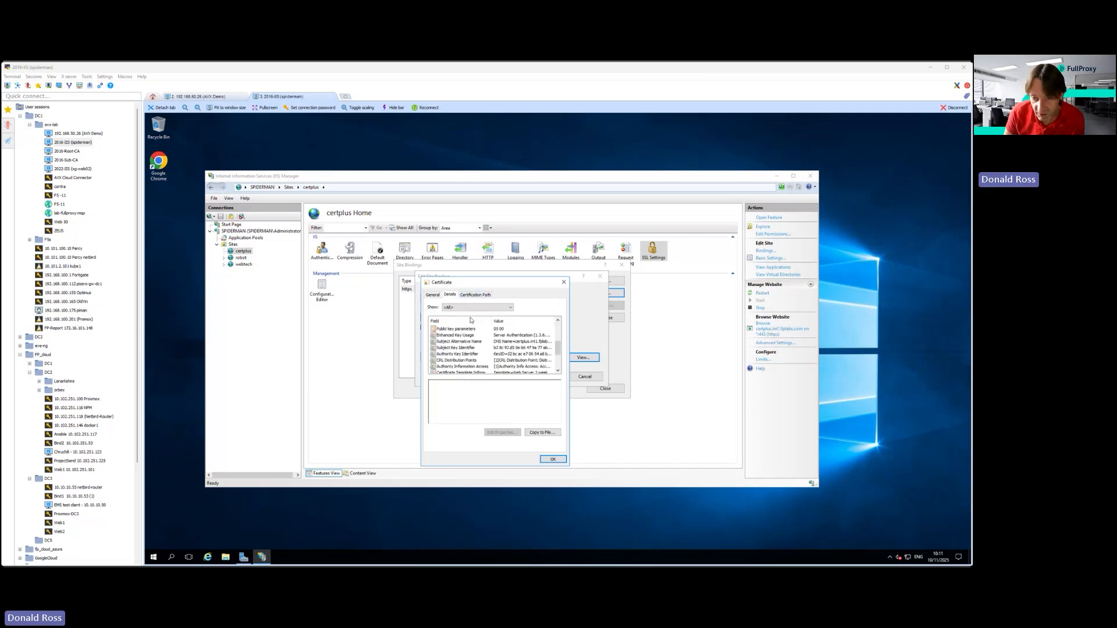
left_click(486, 305)
left_click(483, 301)
left_click(564, 282)
left_click(600, 276)
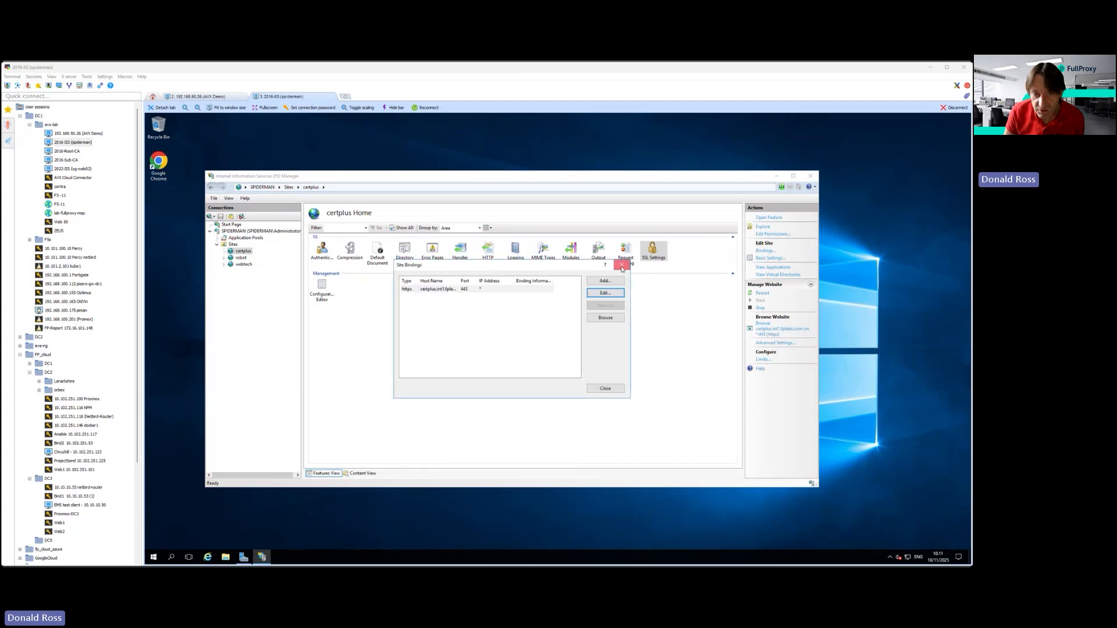
left_click(622, 264)
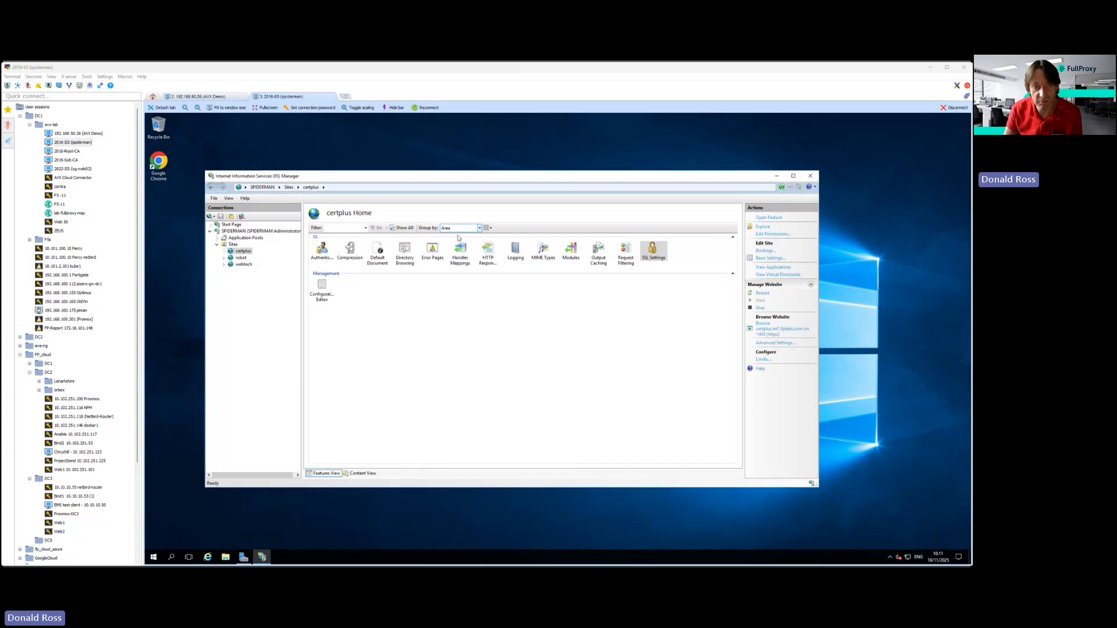
Switch to the AVX Demo remote session and reload the certplus.int1.fplabs.com page in the browser.
left_click(204, 97)
right_click(366, 209)
left_click(393, 234)
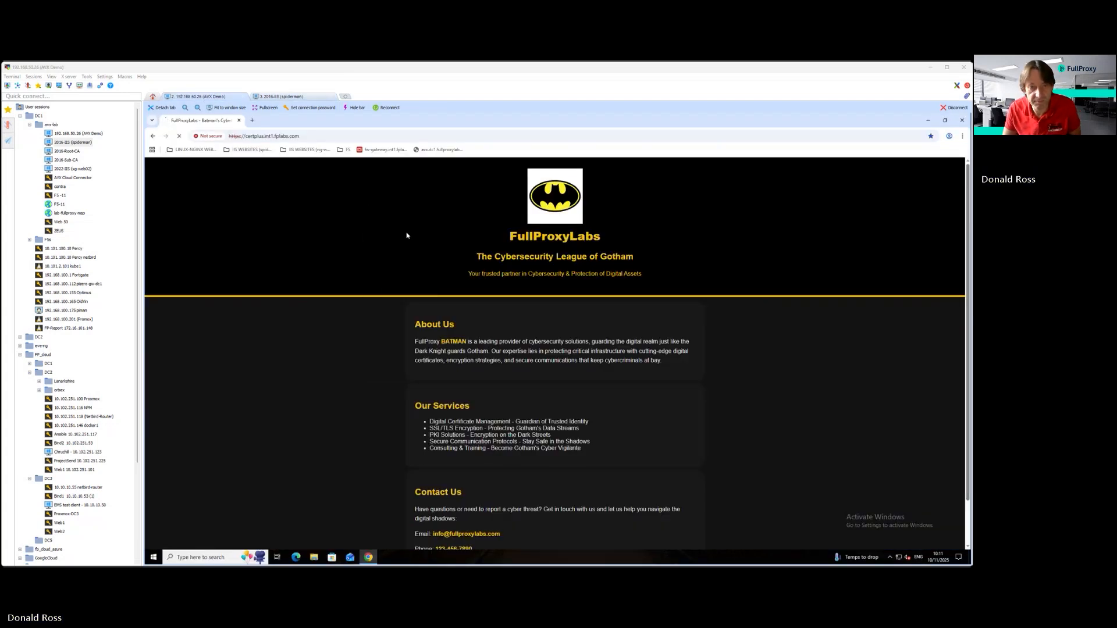
Copy the certplus.int1.fplabs.com address and load it in a new incognito window.
left_click(256, 137)
key("ctrl+c")
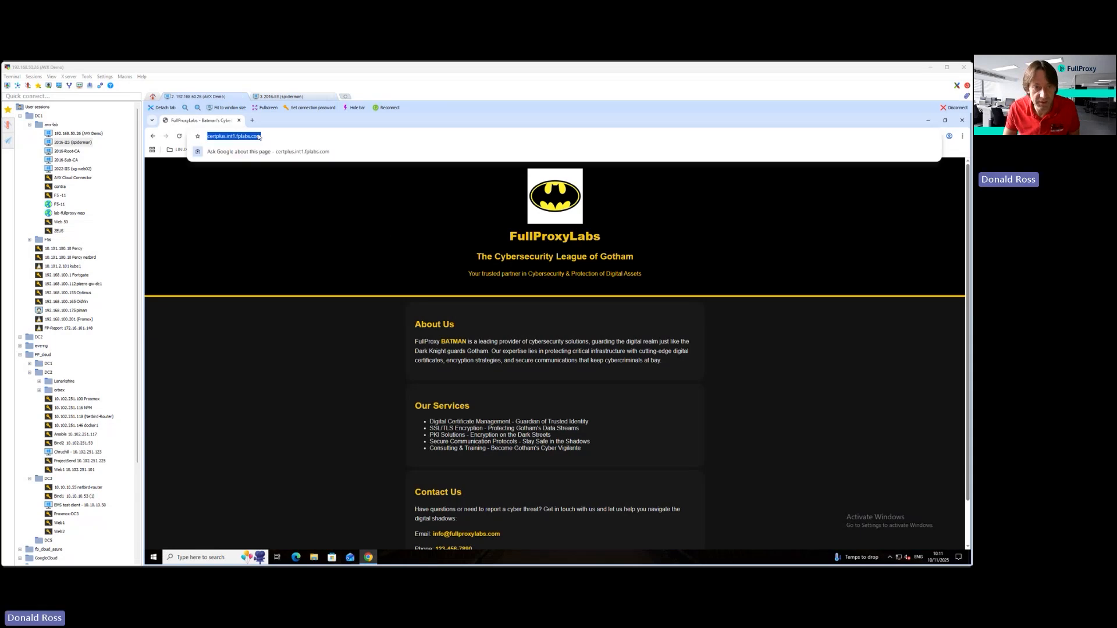
right_click(259, 137)
left_click(252, 121)
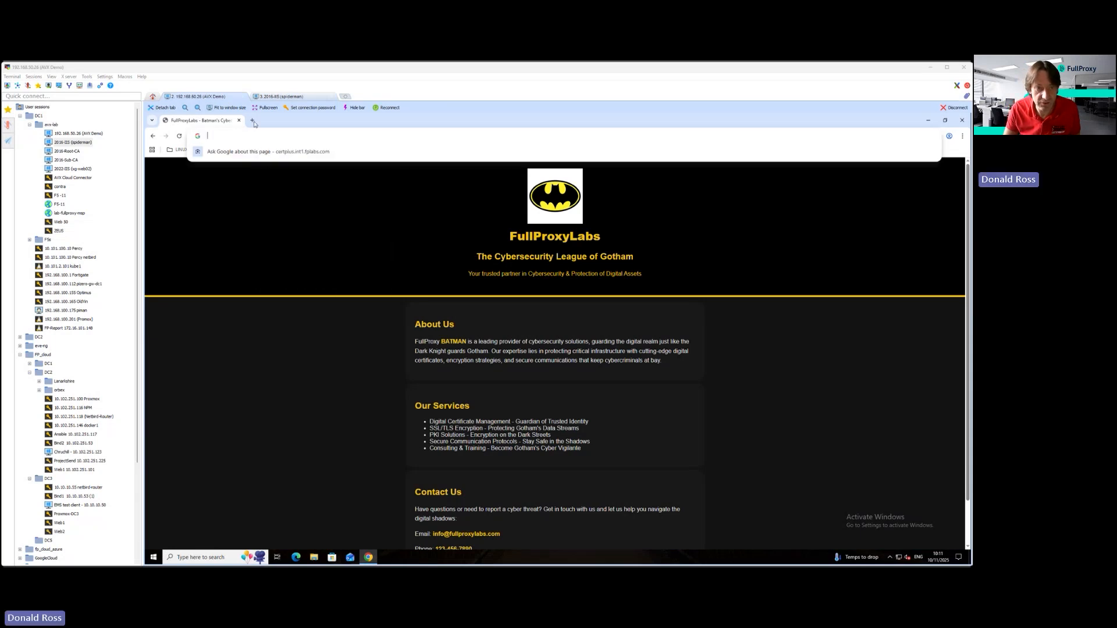
left_click(253, 121)
left_click(962, 136)
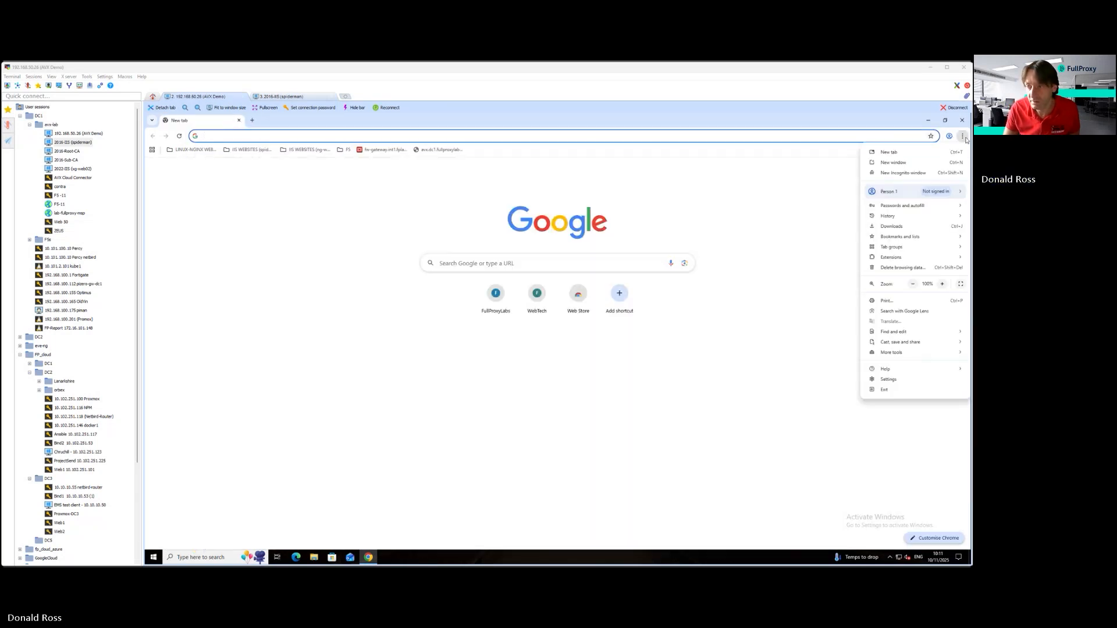
left_click(887, 173)
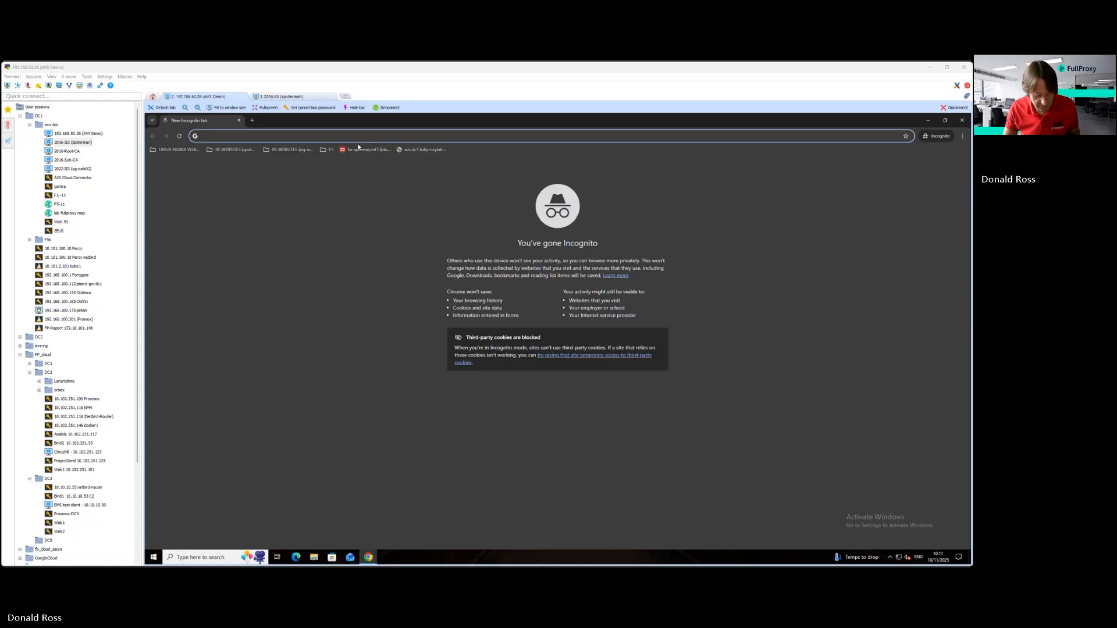
key("ctrl+v")
key("Return")
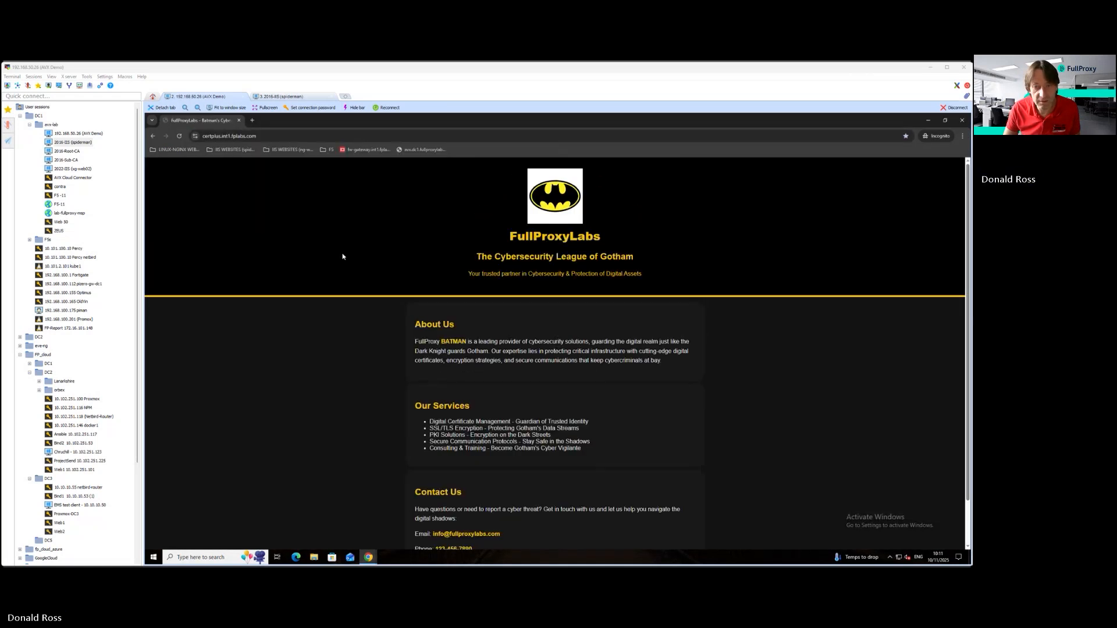
View the connection security information for certplus.int1.fplabs.com in the incognito window.
left_click(194, 137)
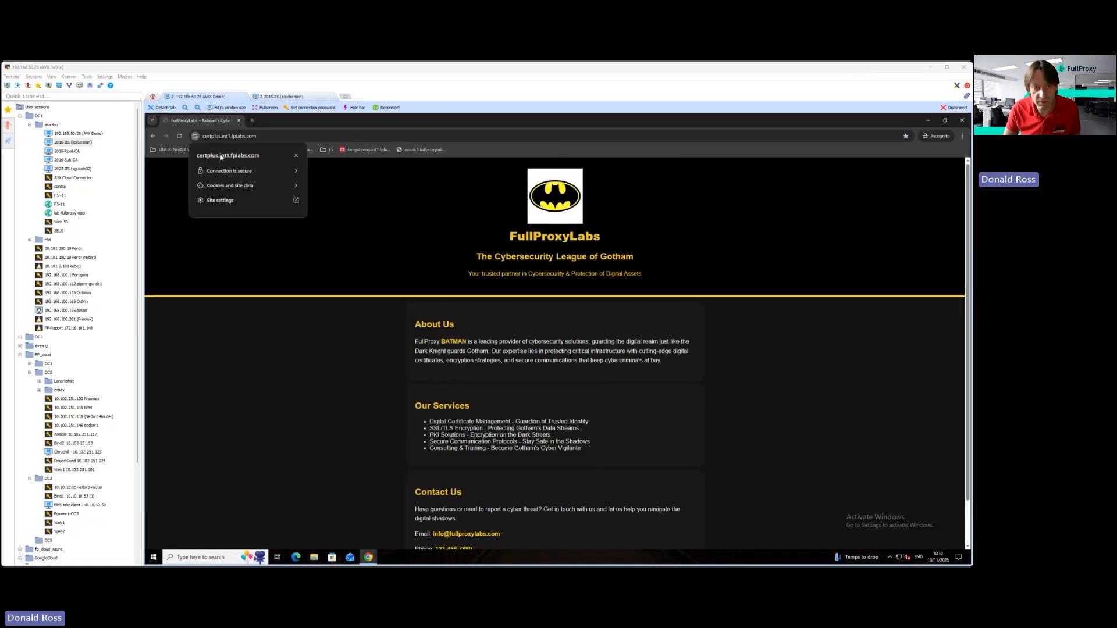
left_click(267, 172)
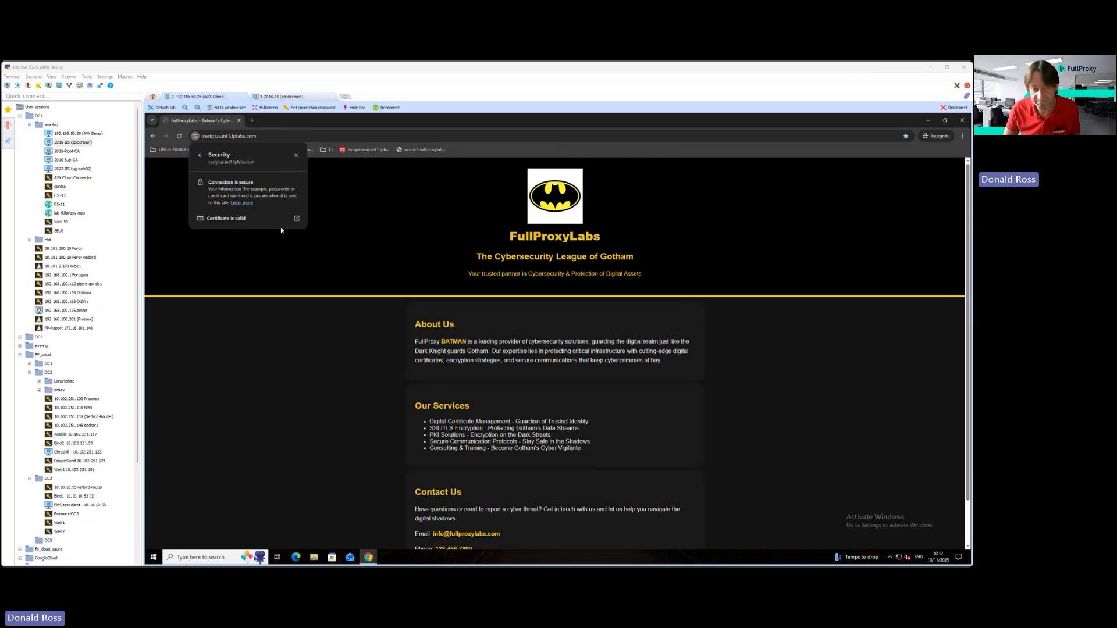